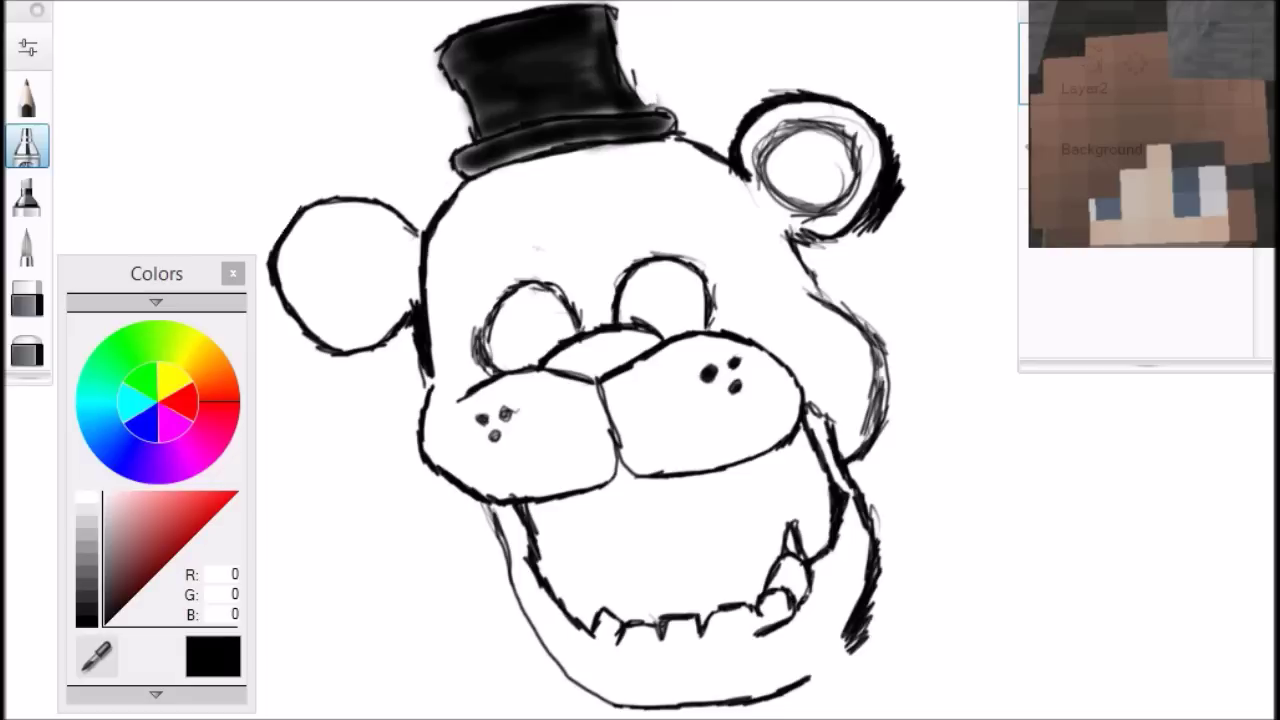
Brush a soft white highlight over the front of the black top hat.
drag(112, 500, 104, 493)
mouse_move(480, 28)
mouse_down()
mouse_move(540, 100)
mouse_move(570, 108)
mouse_move(515, 28)
mouse_up()
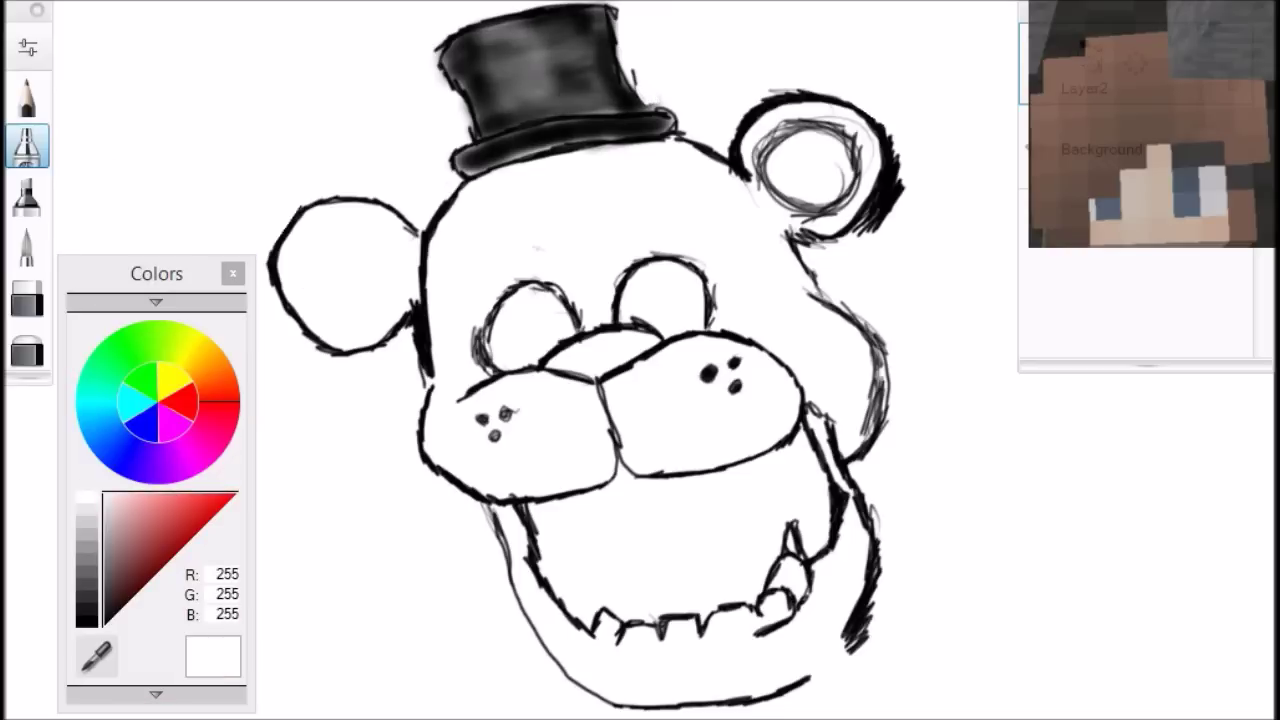
Cover the whole bear head, including the ears and hat, with broad yellow (255, 255, 0) airbrush strokes, undoing unwanted passes.
click(192, 342)
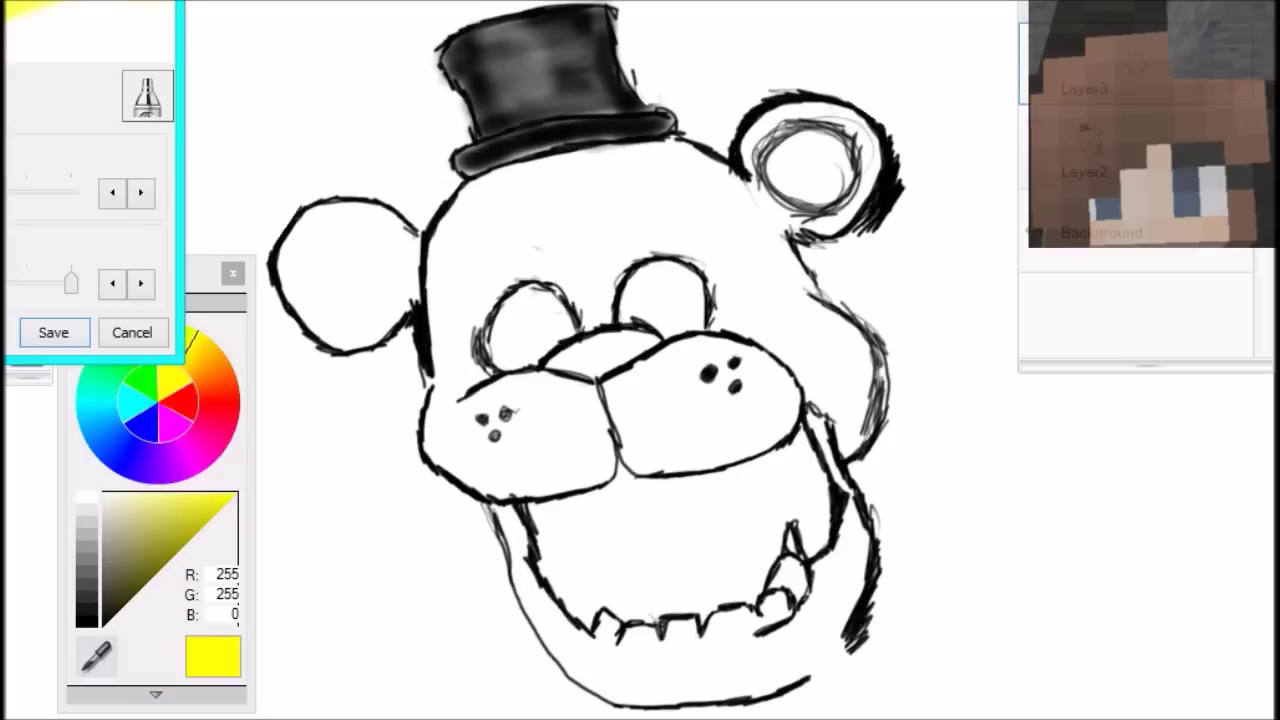
mouse_move(260, 98)
mouse_down()
mouse_move(640, 60)
mouse_move(880, 300)
mouse_move(900, 520)
mouse_move(820, 690)
mouse_up()
key(ctrl+z)
drag(271, 465, 926, 258)
key(ctrl+z)
key(ctrl+z)
mouse_move(440, 160)
mouse_down()
mouse_move(760, 150)
mouse_move(150, 120)
mouse_move(900, 380)
mouse_move(820, 640)
mouse_up()
key(ctrl+z)
mouse_move(940, 640)
mouse_down()
mouse_move(470, 700)
mouse_move(900, 340)
mouse_move(900, 150)
mouse_up()
mouse_move(730, 110)
mouse_down()
mouse_move(440, 40)
mouse_move(200, 170)
mouse_up()
Trace the head's outlines, eyes, muzzle, jaw and hat in black with the pencil.
click(27, 96)
click(87, 618)
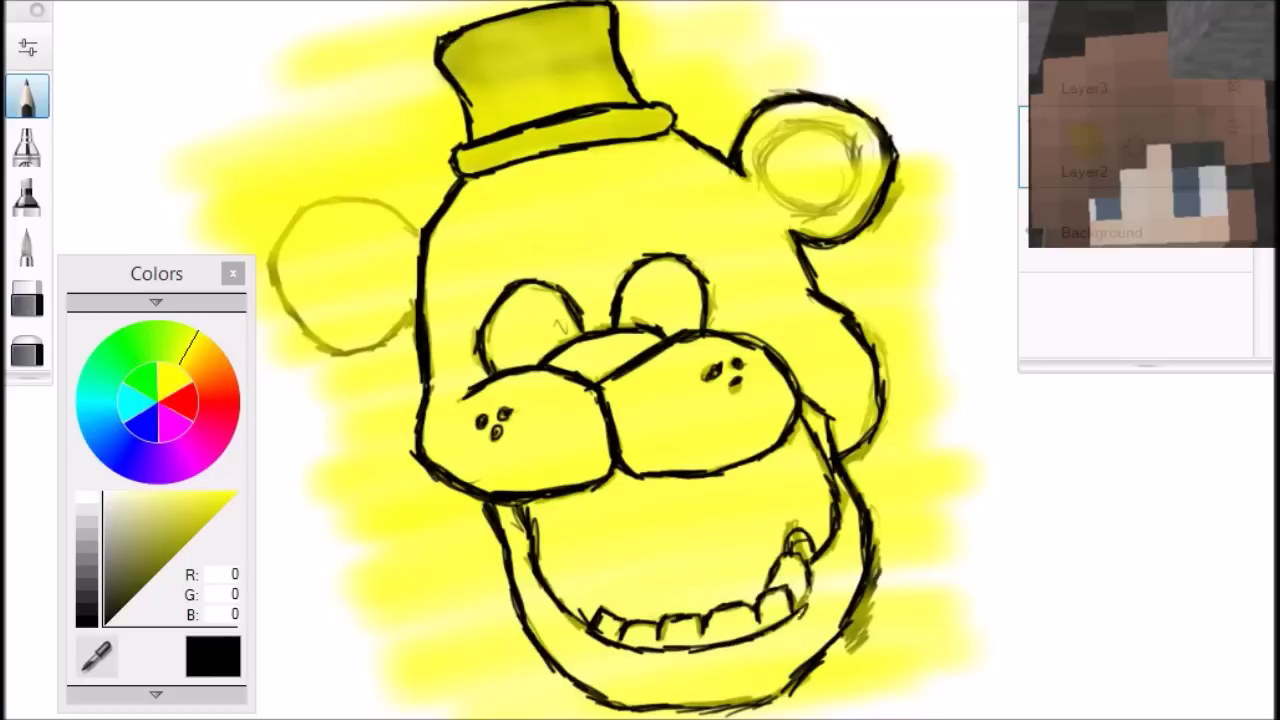
key(ctrl+z)
double_click(27, 148)
key(Return)
mouse_move(460, 40)
mouse_down()
mouse_move(600, 70)
mouse_move(520, 130)
mouse_move(600, 40)
mouse_move(450, 160)
mouse_move(700, 150)
mouse_up()
key(ctrl+z)
key(ctrl+z)
key(ctrl+z)
key(ctrl+z)
key(ctrl+z)
Adjust the airbrush settings and fill the top hat's brim and crown with black.
double_click(27, 148)
click(51, 331)
drag(462, 155, 668, 115)
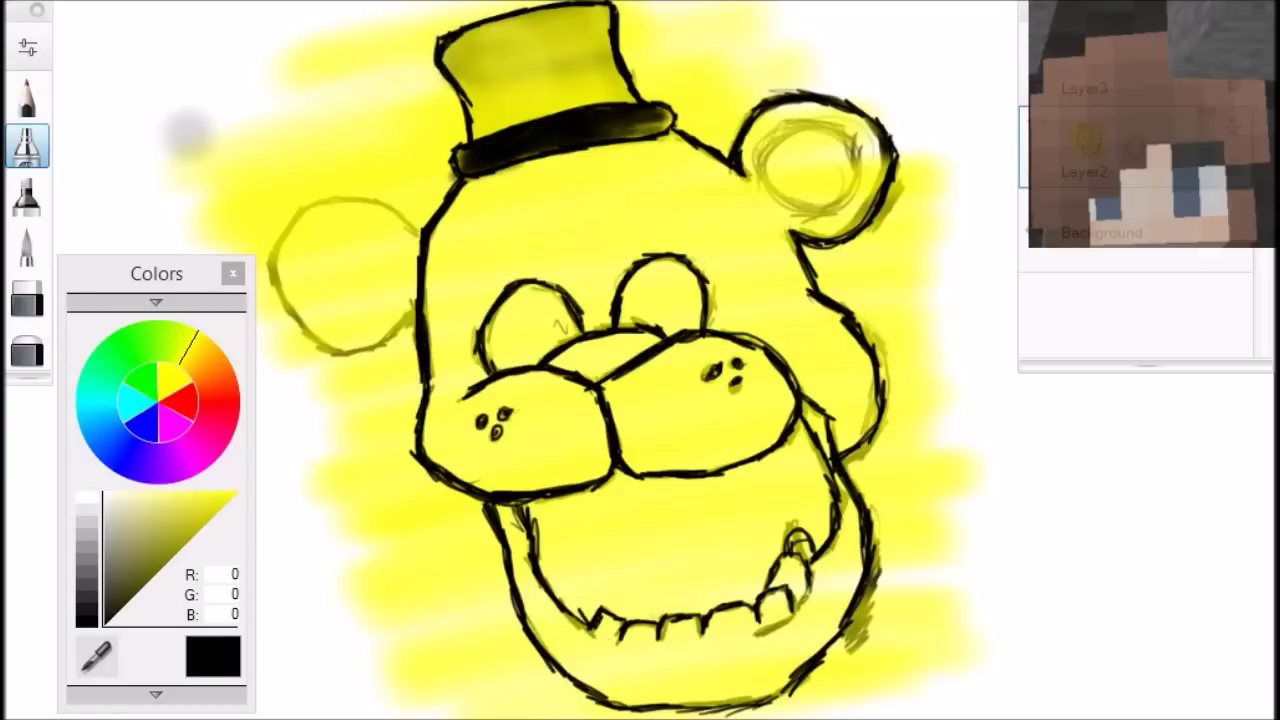
mouse_move(580, 95)
mouse_down()
mouse_move(465, 90)
mouse_move(450, 40)
mouse_move(500, 110)
mouse_up()
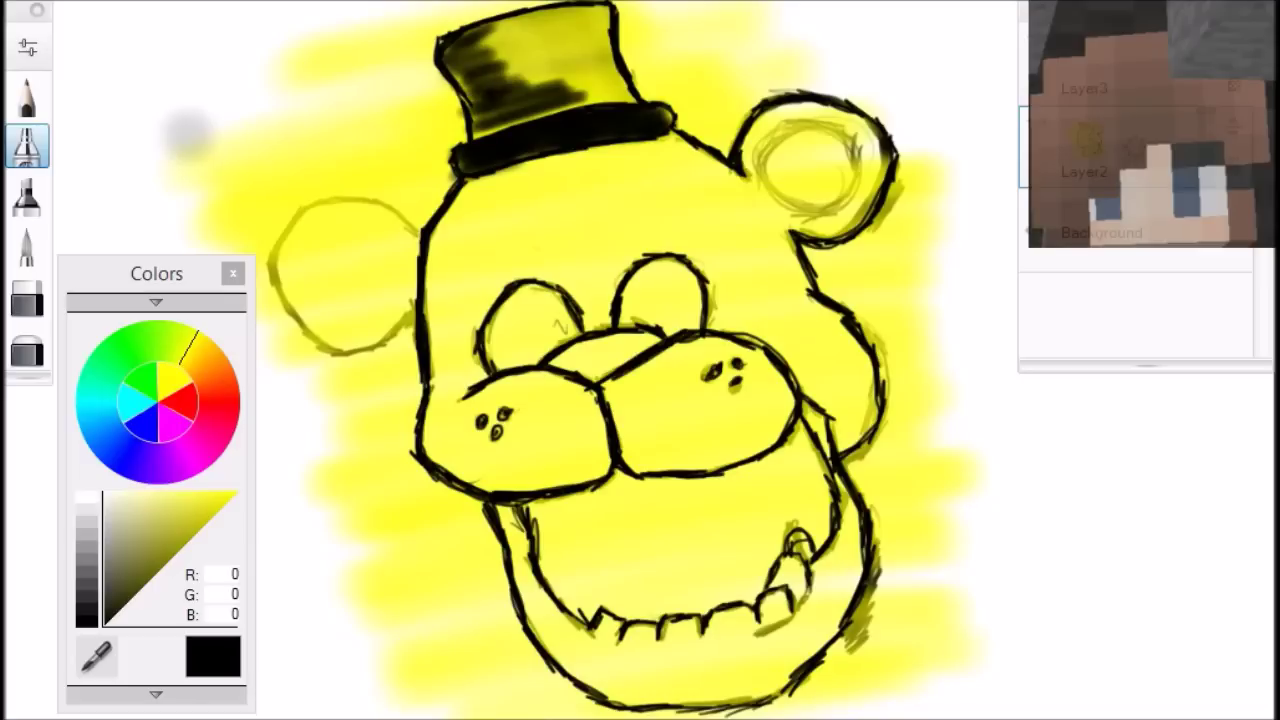
mouse_move(585, 80)
mouse_down()
mouse_move(430, 40)
mouse_move(430, 90)
mouse_move(560, 130)
mouse_move(640, 60)
mouse_move(490, 20)
mouse_up()
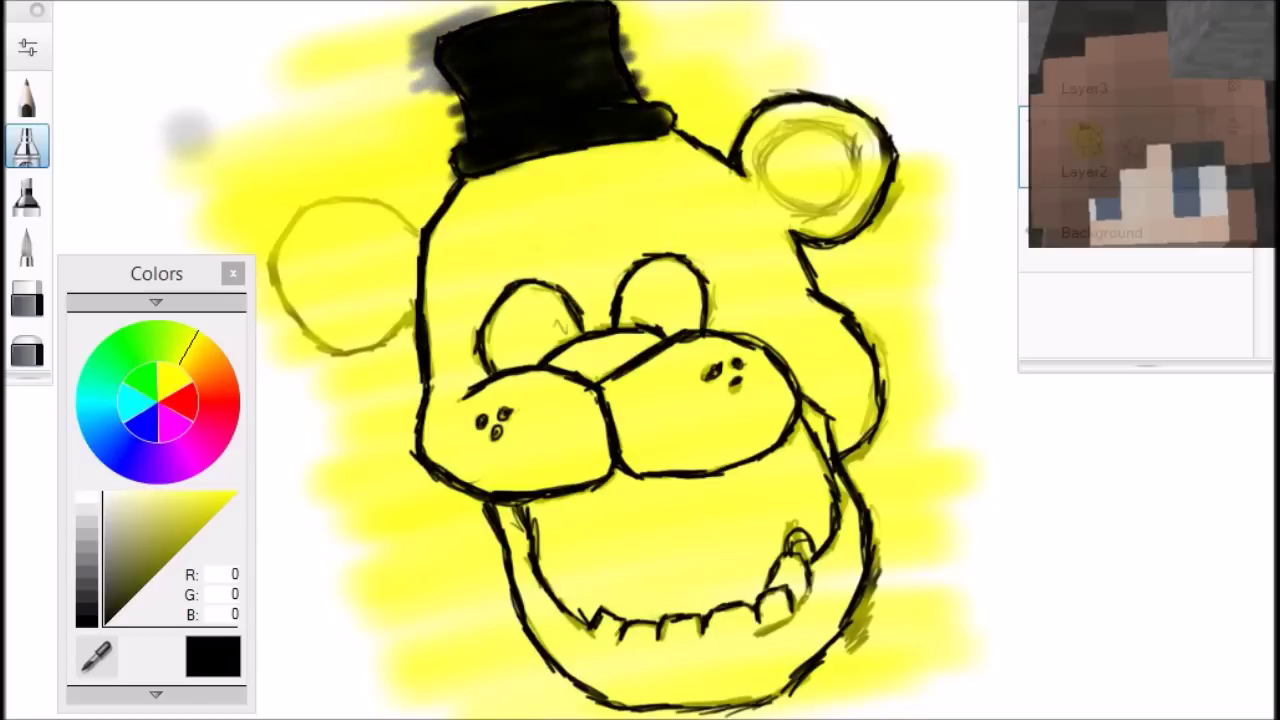
Shade the crown of the top hat with dark grey (26, 26, 26).
click(106, 612)
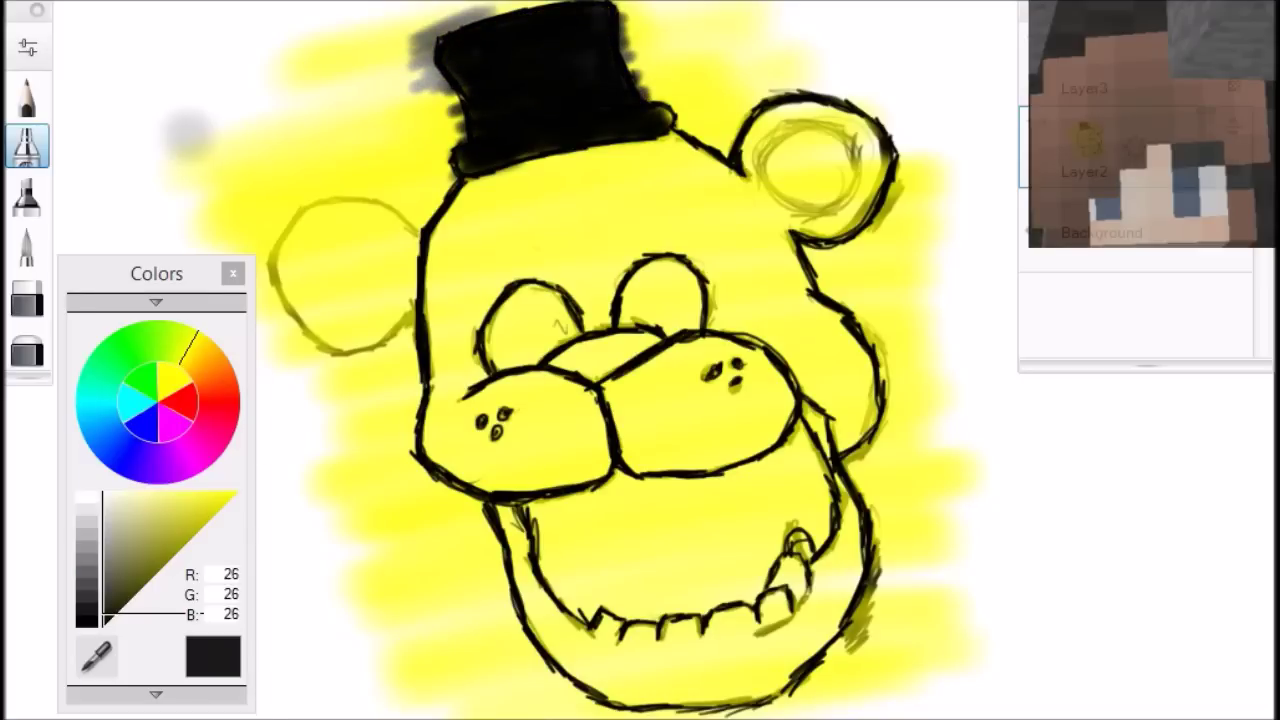
drag(470, 60, 500, 130)
drag(600, 70, 505, 20)
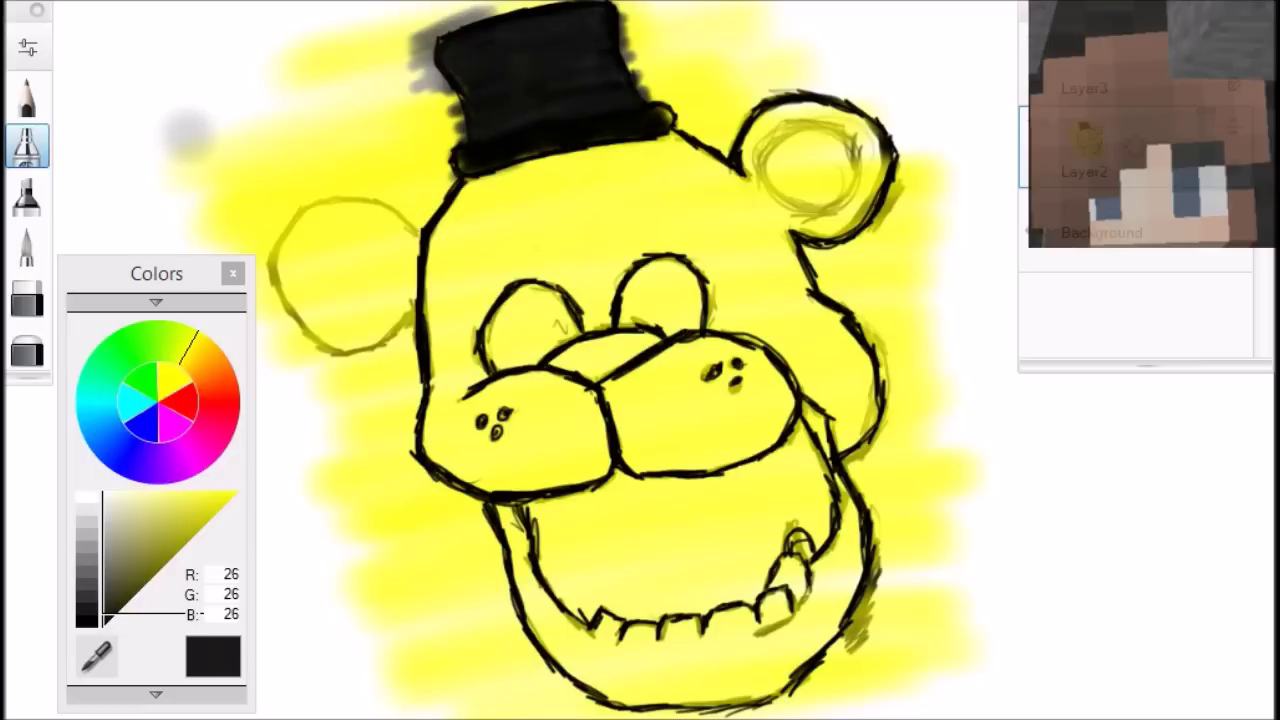
Brush an off-white (248, 248, 241) highlight down the hat's crown and tint it with yellow (255, 255, 0).
drag(107, 498, 104, 493)
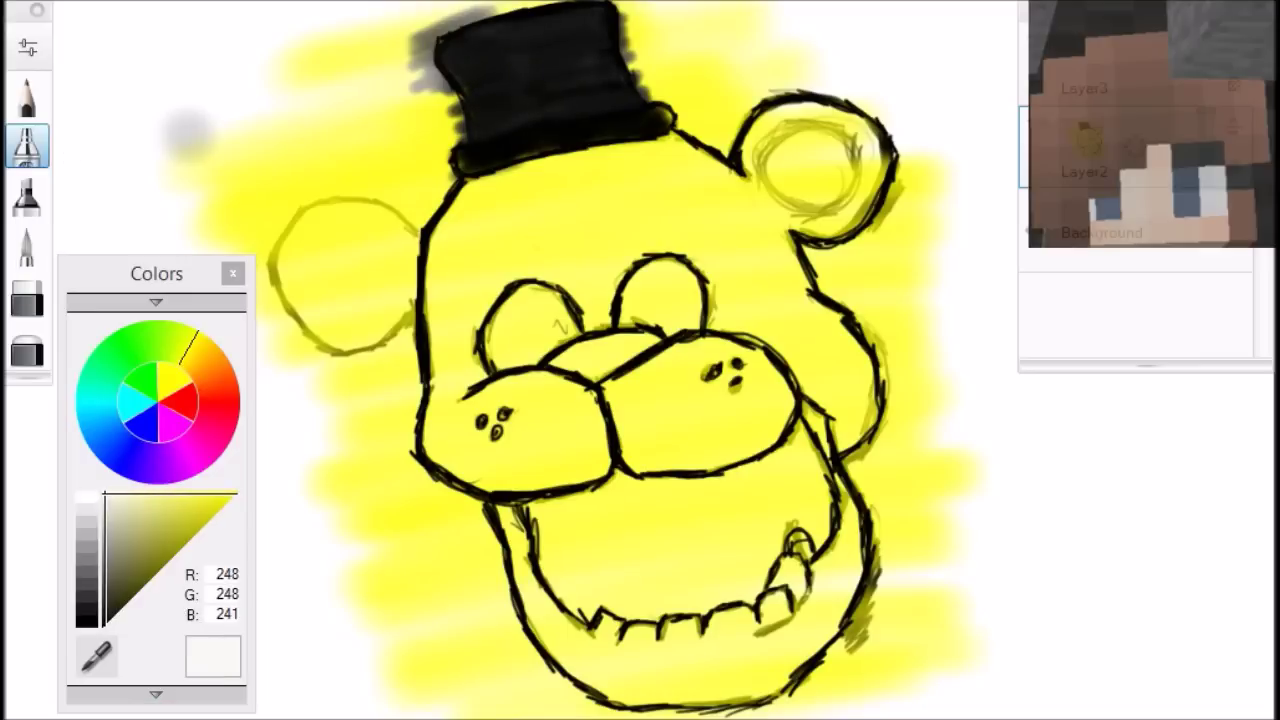
drag(525, 80, 530, 128)
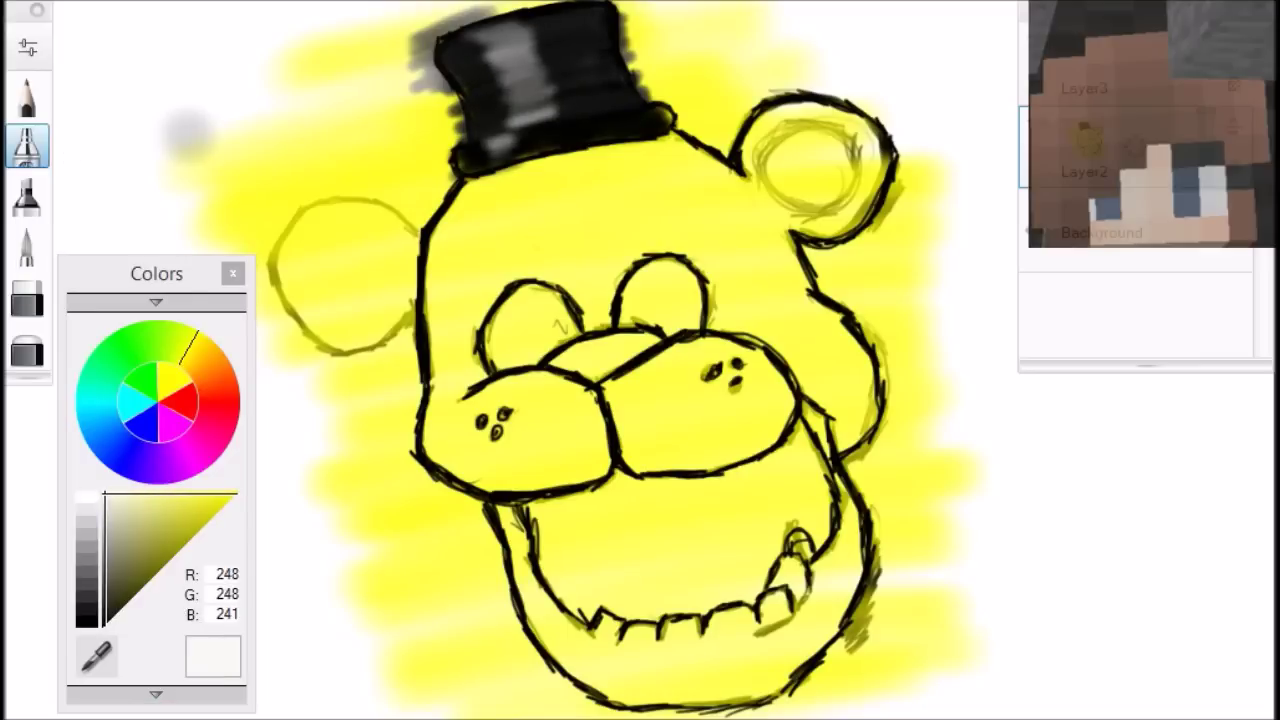
click(237, 493)
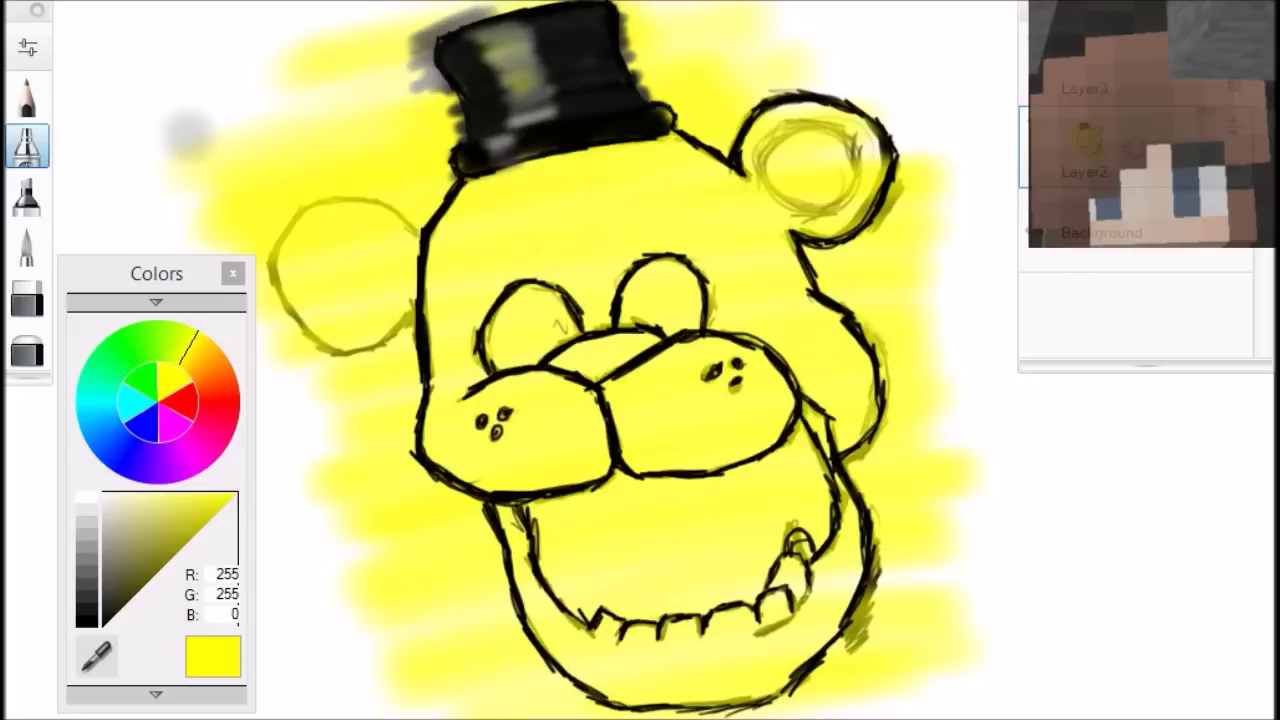
mouse_move(500, 30)
mouse_down()
mouse_move(560, 20)
mouse_move(580, 100)
mouse_up()
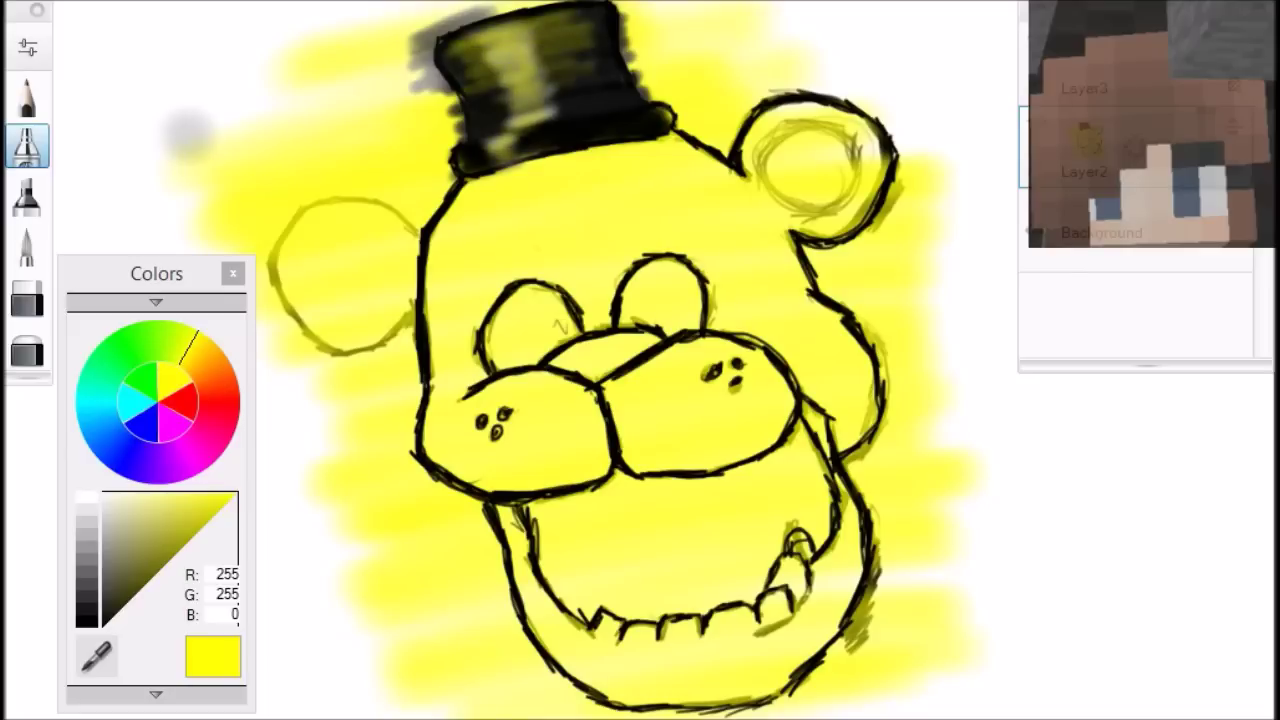
Tone down the hat's highlight with black and cover the stray dark paint around the hat with yellow (255, 255, 0).
click(104, 622)
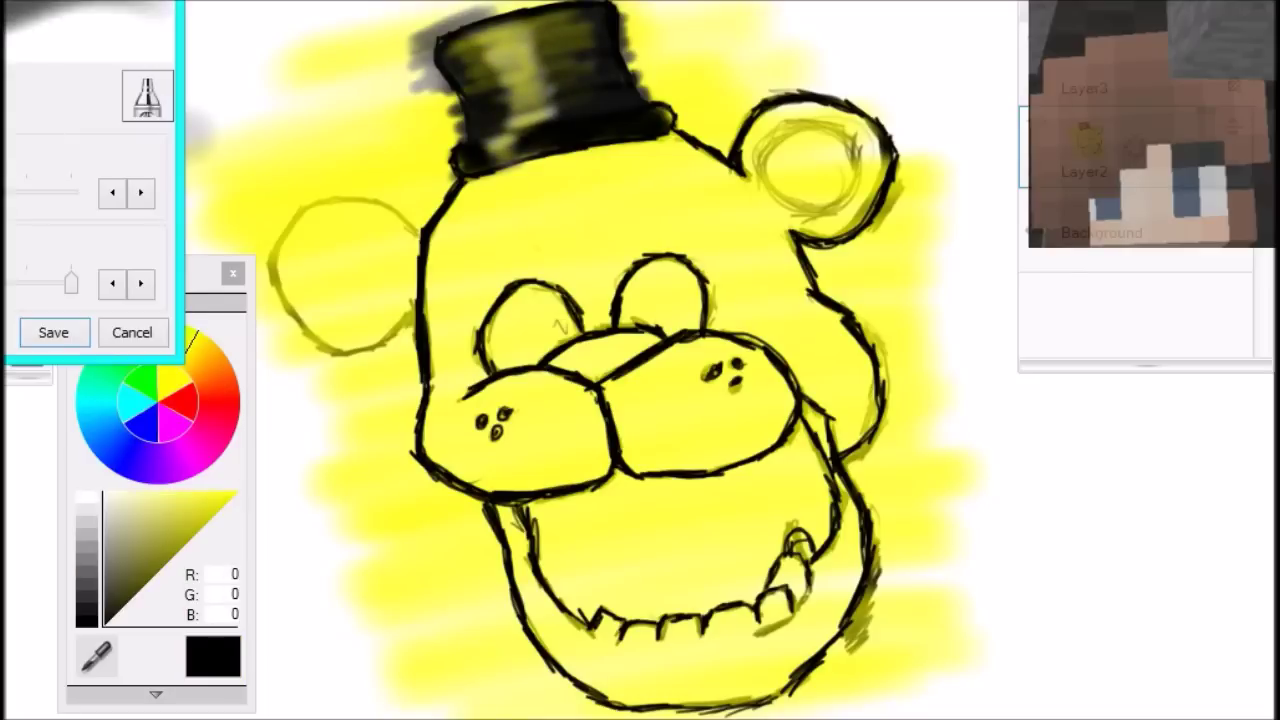
mouse_move(500, 30)
mouse_down()
mouse_move(560, 80)
mouse_move(520, 140)
mouse_move(640, 160)
mouse_up()
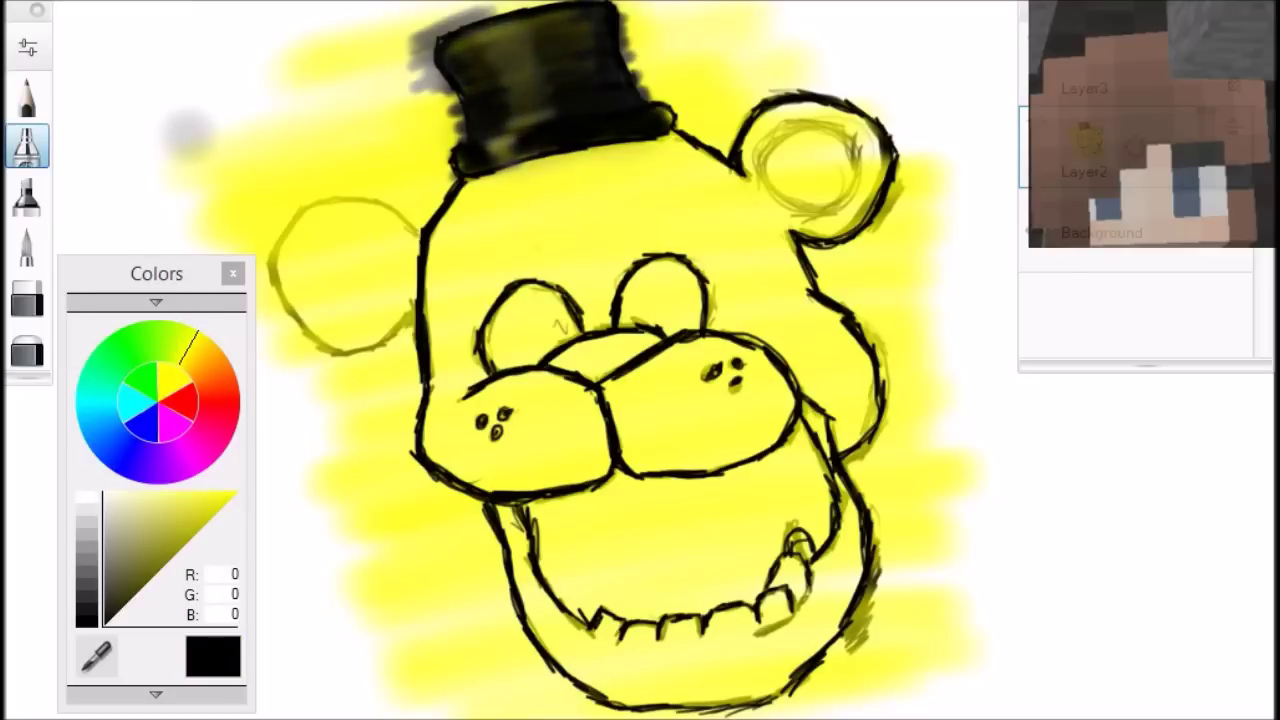
click(237, 493)
mouse_move(430, 25)
mouse_down()
mouse_move(450, 120)
mouse_move(510, 15)
mouse_up()
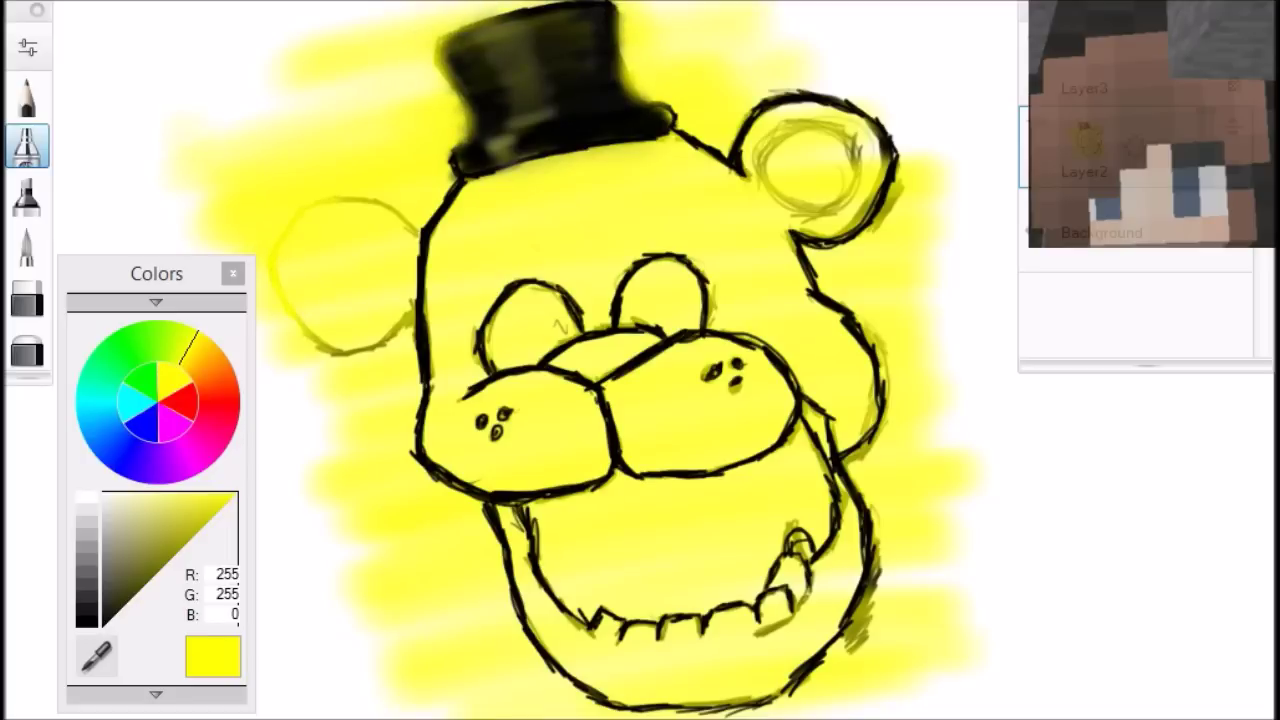
Airbrush black over the left ear, and paint yellow back inside and around it to leave a dark rim.
click(86, 618)
mouse_move(420, 200)
mouse_down()
mouse_move(290, 280)
mouse_move(330, 380)
mouse_move(360, 270)
mouse_up()
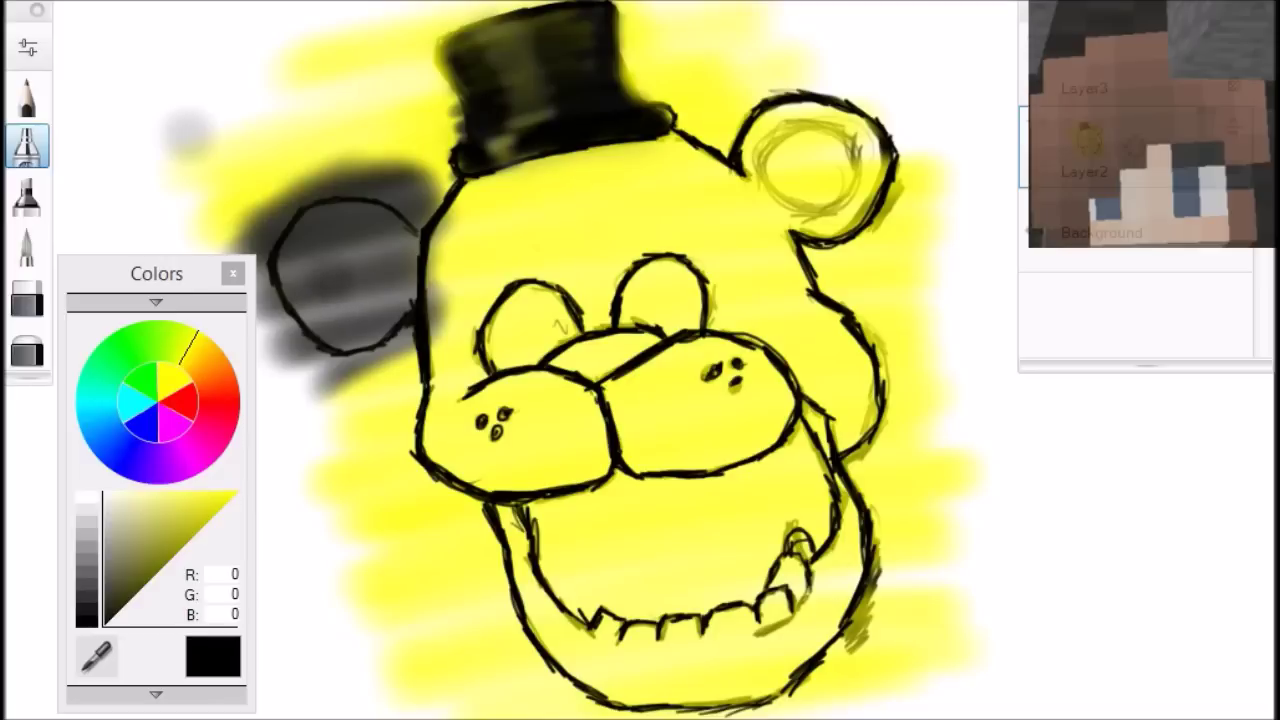
click(235, 495)
mouse_move(300, 230)
mouse_down()
mouse_move(380, 300)
mouse_move(320, 260)
mouse_move(440, 180)
mouse_move(250, 240)
mouse_move(290, 360)
mouse_move(420, 350)
mouse_move(430, 200)
mouse_up()
Draw sketchy black circles with the pencil for the inner part of both ears.
click(27, 97)
click(87, 620)
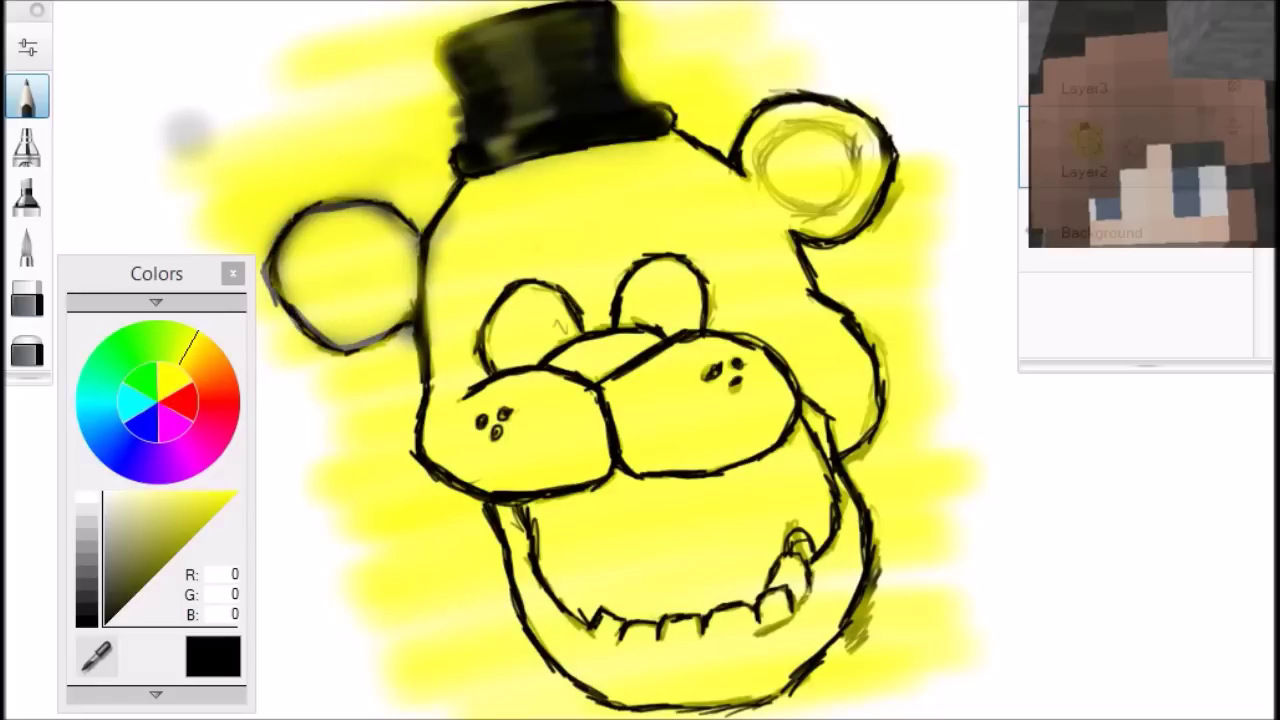
mouse_move(810, 124)
mouse_down()
mouse_move(760, 175)
mouse_move(860, 190)
mouse_move(760, 165)
mouse_up()
drag(355, 240, 315, 275)
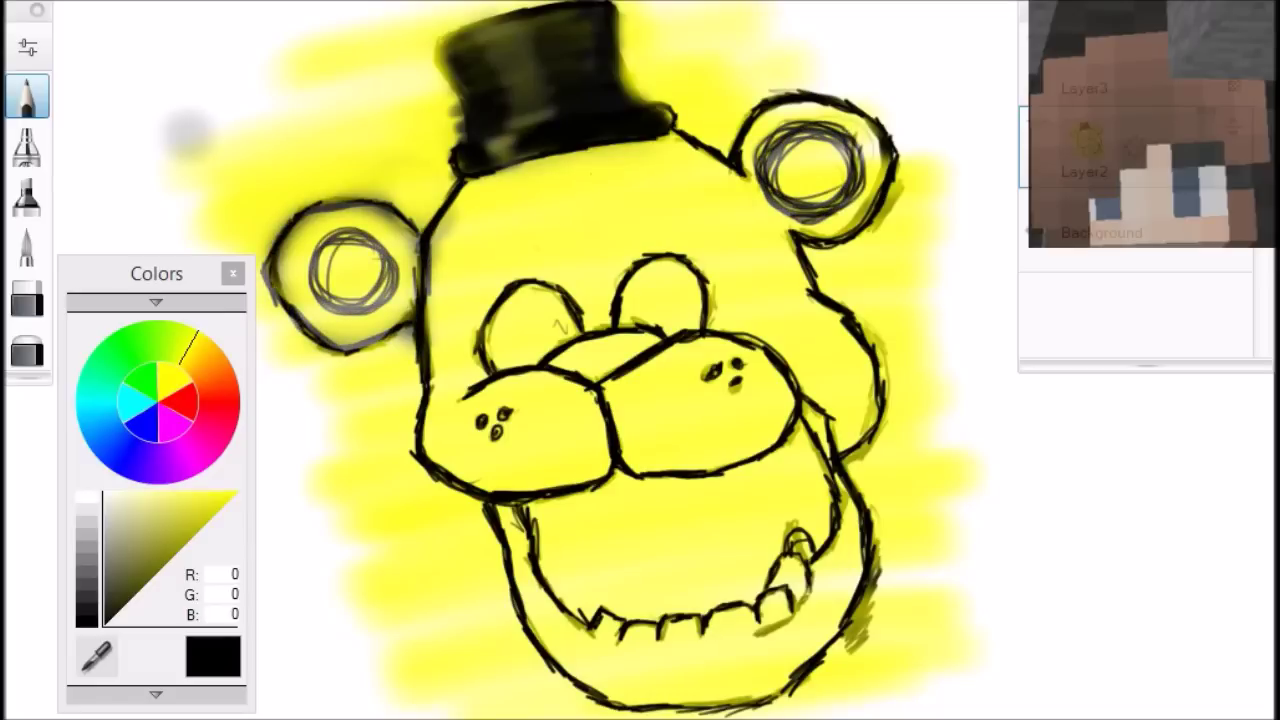
Airbrush a black shadow on the left side of the forehead and soften it with yellow (255, 255, 0).
click(27, 145)
mouse_move(570, 170)
mouse_down()
mouse_move(490, 270)
mouse_move(450, 400)
mouse_move(450, 250)
mouse_up()
click(236, 494)
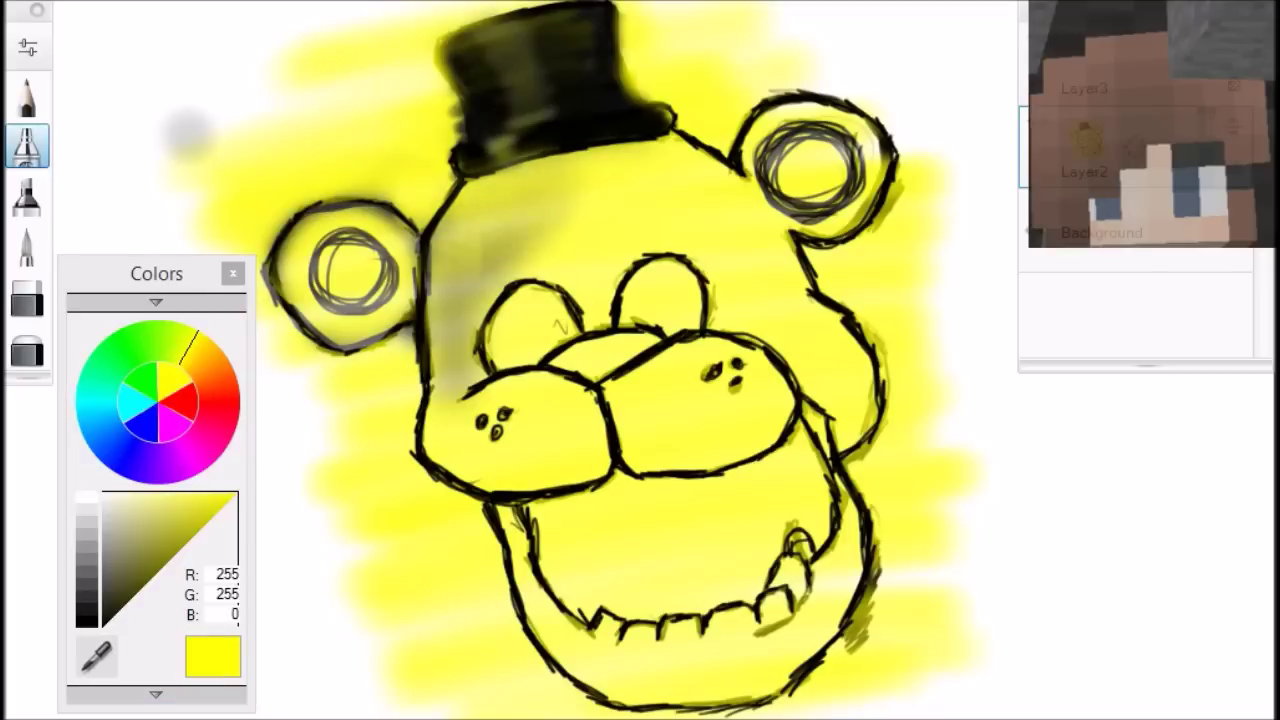
drag(550, 215, 420, 460)
drag(570, 180, 480, 290)
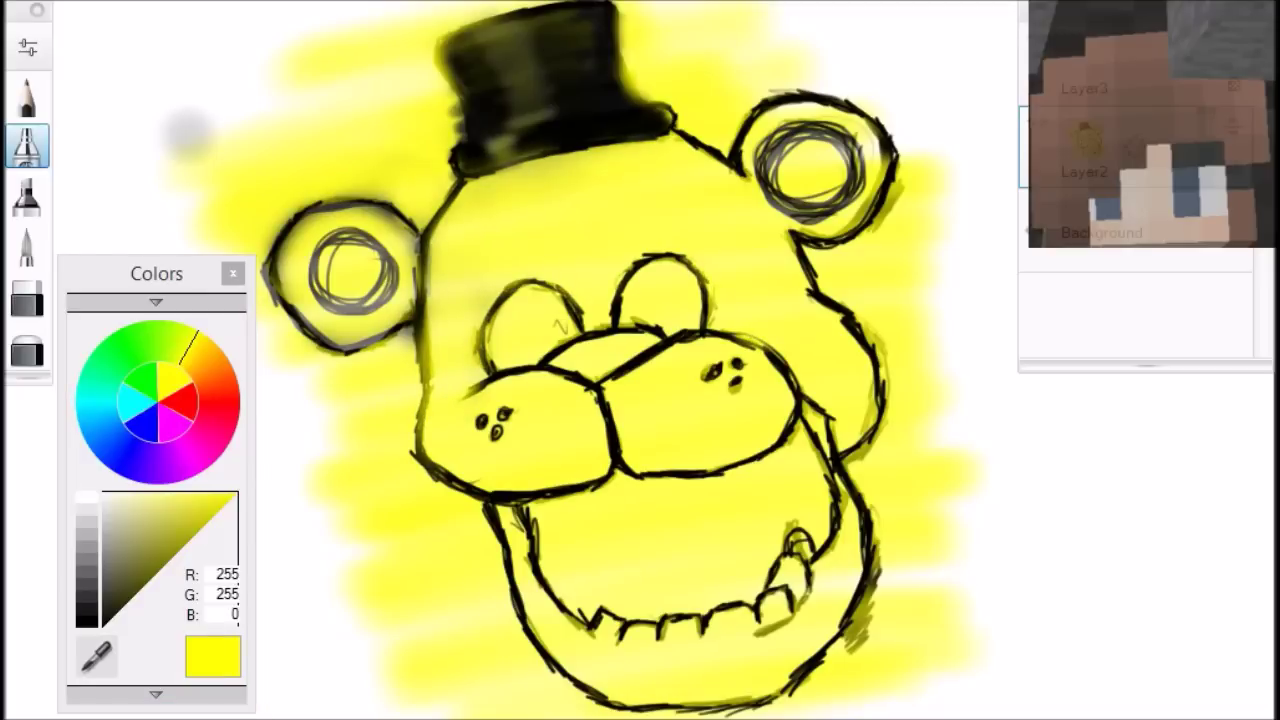
drag(570, 300, 485, 205)
drag(500, 300, 470, 470)
Shade the forehead and muzzle with black and blend yellow over the face and lower jaw.
click(112, 614)
click(104, 624)
mouse_move(540, 180)
mouse_down()
mouse_move(430, 340)
mouse_move(440, 470)
mouse_move(560, 490)
mouse_move(470, 215)
mouse_move(430, 330)
mouse_move(520, 490)
mouse_up()
click(234, 494)
click(104, 624)
mouse_move(640, 150)
mouse_down()
mouse_move(540, 300)
mouse_move(760, 300)
mouse_move(700, 480)
mouse_move(410, 490)
mouse_move(650, 440)
mouse_move(780, 430)
mouse_move(520, 410)
mouse_up()
click(234, 494)
mouse_move(540, 180)
mouse_down()
mouse_move(470, 230)
mouse_move(460, 430)
mouse_move(710, 430)
mouse_up()
mouse_move(520, 540)
mouse_down()
mouse_move(580, 680)
mouse_move(540, 600)
mouse_move(850, 580)
mouse_move(800, 620)
mouse_up()
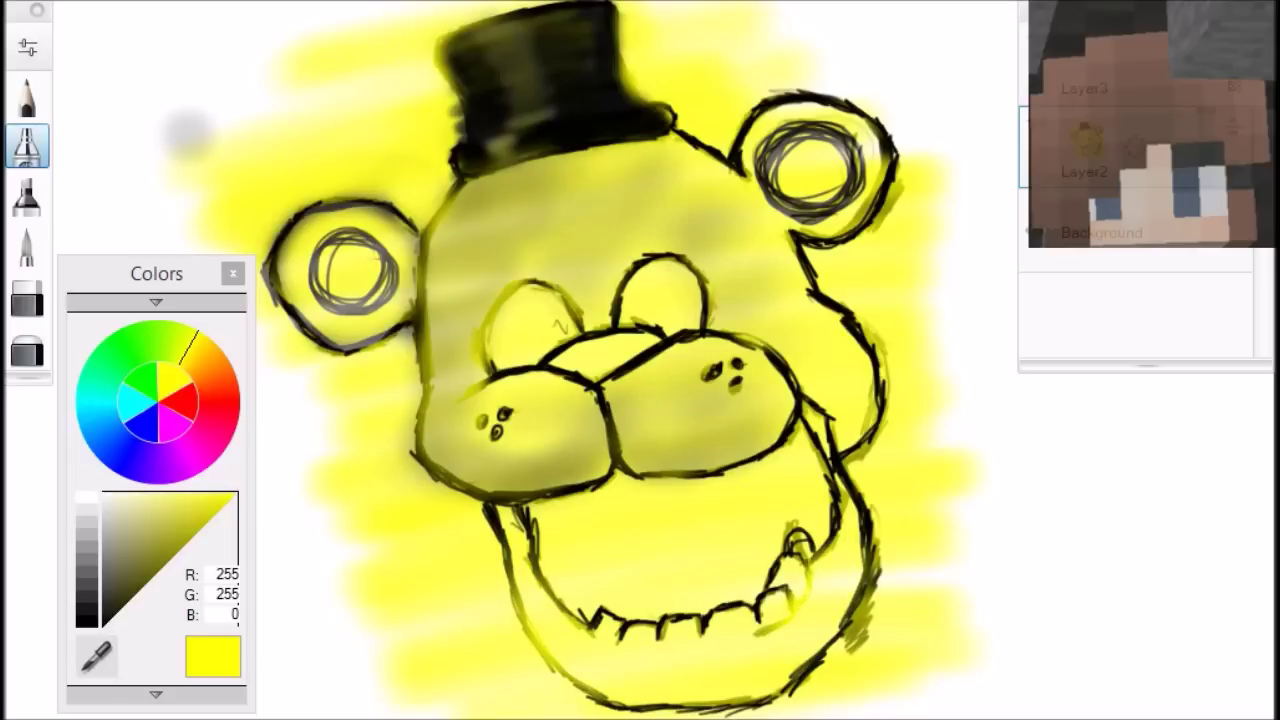
Airbrush black inside the mouth beneath the muzzle, and undo the last strokes reaching down to the teeth.
click(104, 624)
mouse_move(560, 480)
mouse_down()
mouse_move(720, 500)
mouse_move(640, 560)
mouse_up()
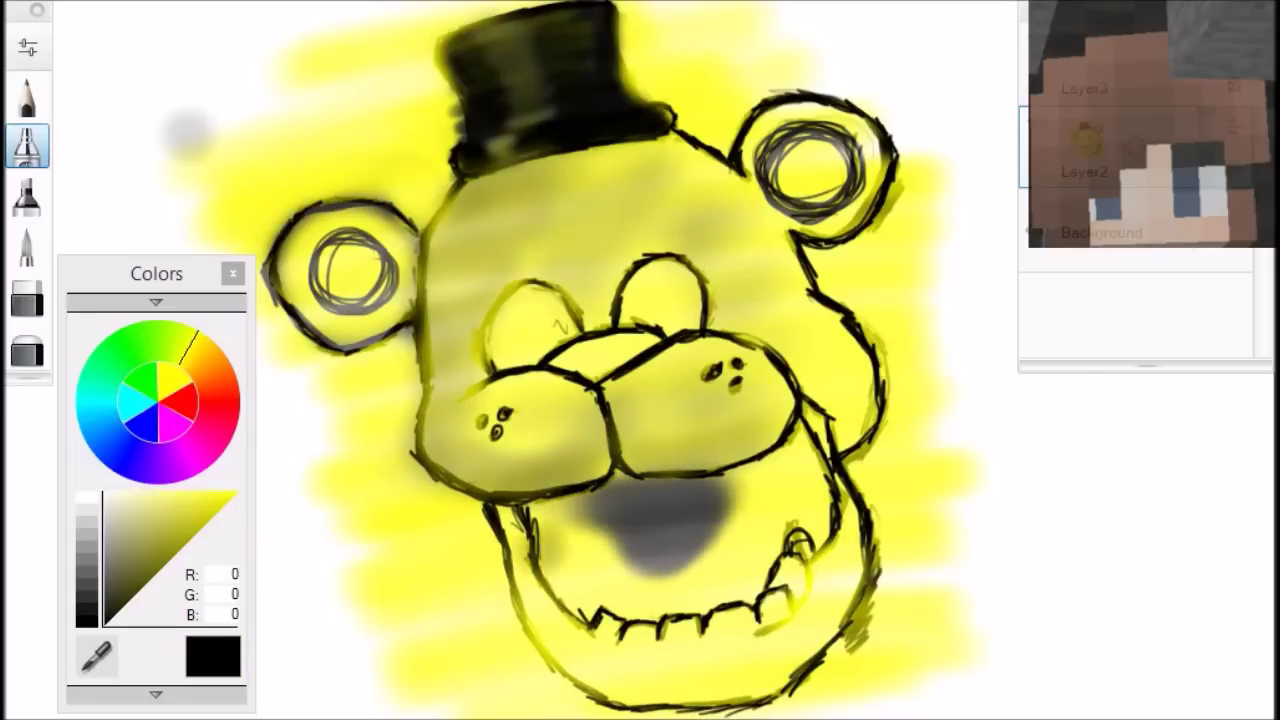
drag(590, 490, 650, 640)
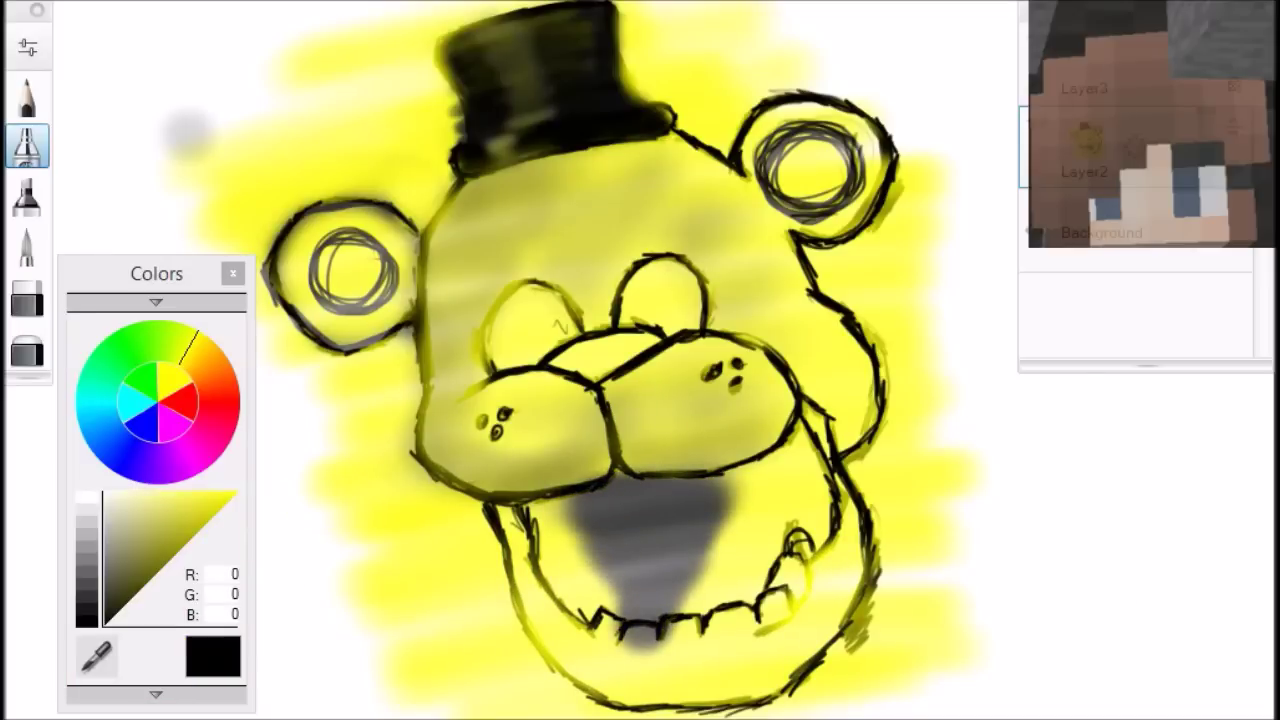
key(ctrl+z)
key(ctrl+z)
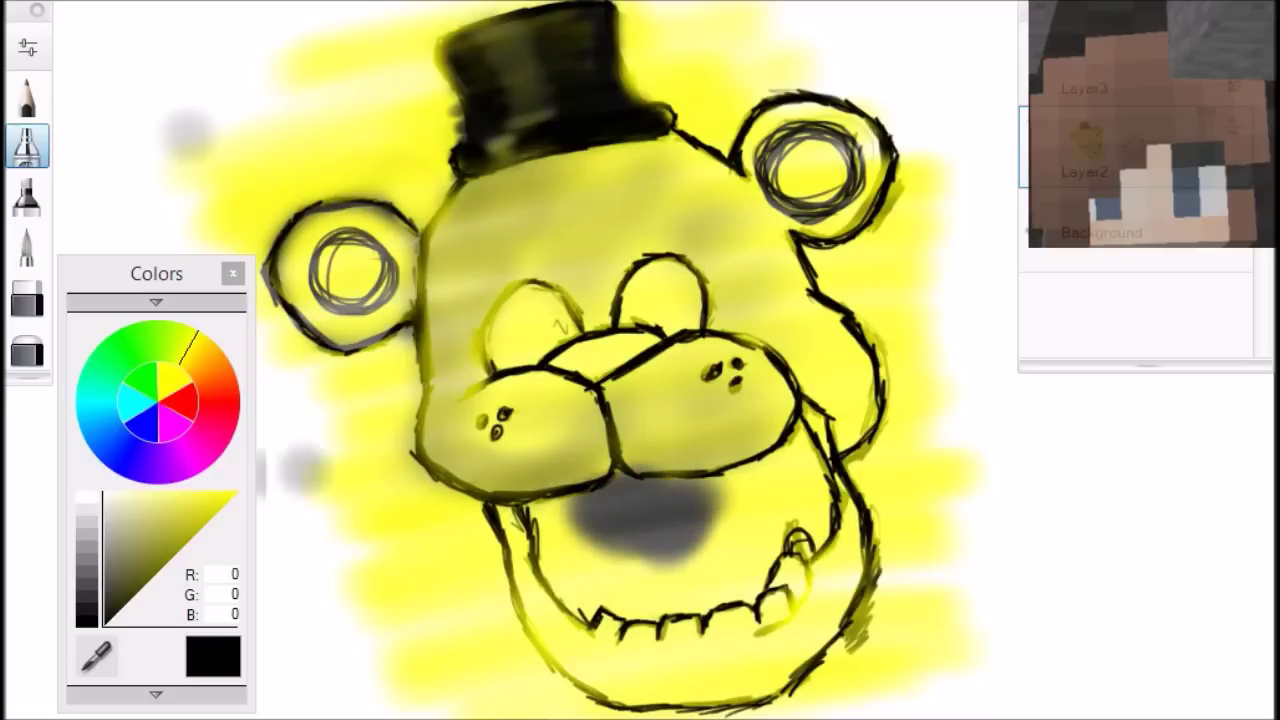
Spread yellow and a muted darker yellow through the open mouth, around the dark patch beneath the muzzle.
click(234, 494)
mouse_move(540, 480)
mouse_down()
mouse_move(650, 550)
mouse_move(710, 550)
mouse_up()
click(171, 556)
drag(545, 520, 620, 560)
drag(560, 500, 700, 610)
drag(640, 510, 770, 610)
drag(720, 470, 820, 550)
Darken the mouth's interior from the muzzle down to the teeth with black airbrush strokes.
click(104, 622)
drag(550, 490, 700, 540)
drag(615, 500, 740, 560)
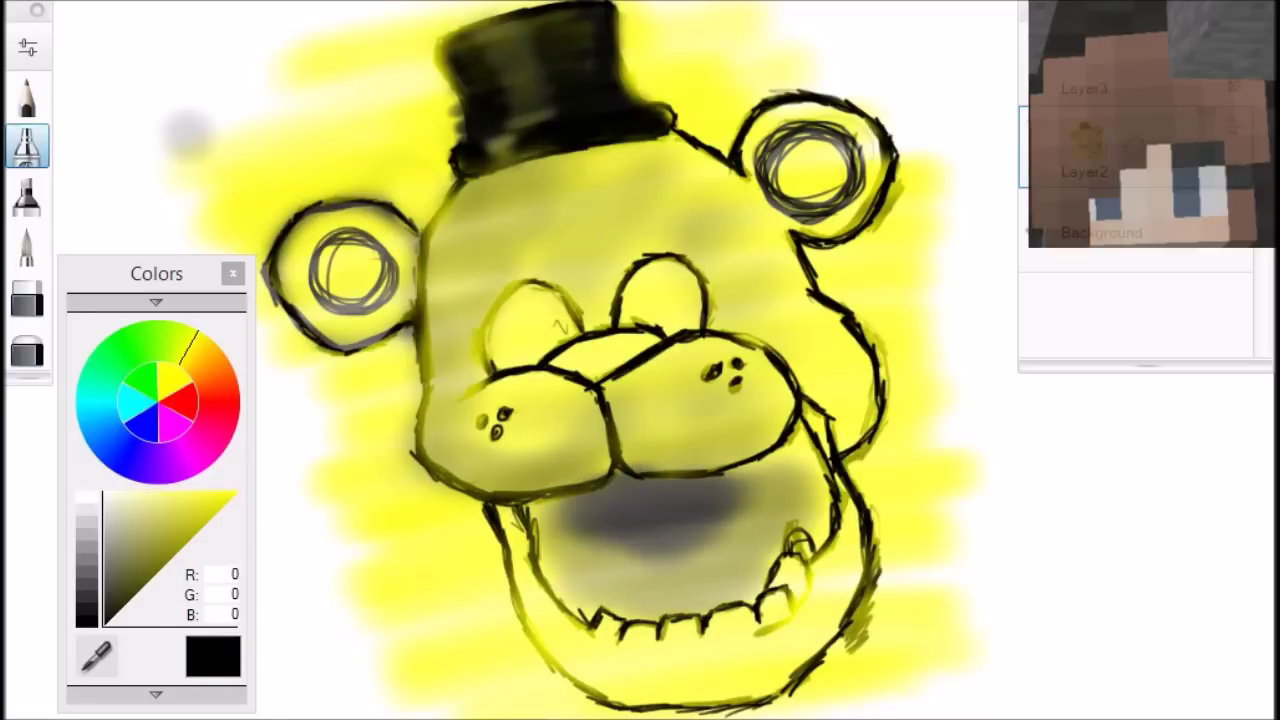
drag(525, 515, 620, 575)
drag(540, 560, 720, 605)
drag(710, 475, 830, 570)
Shade both eye sockets with black and fill the nose with dense black.
drag(495, 295, 575, 355)
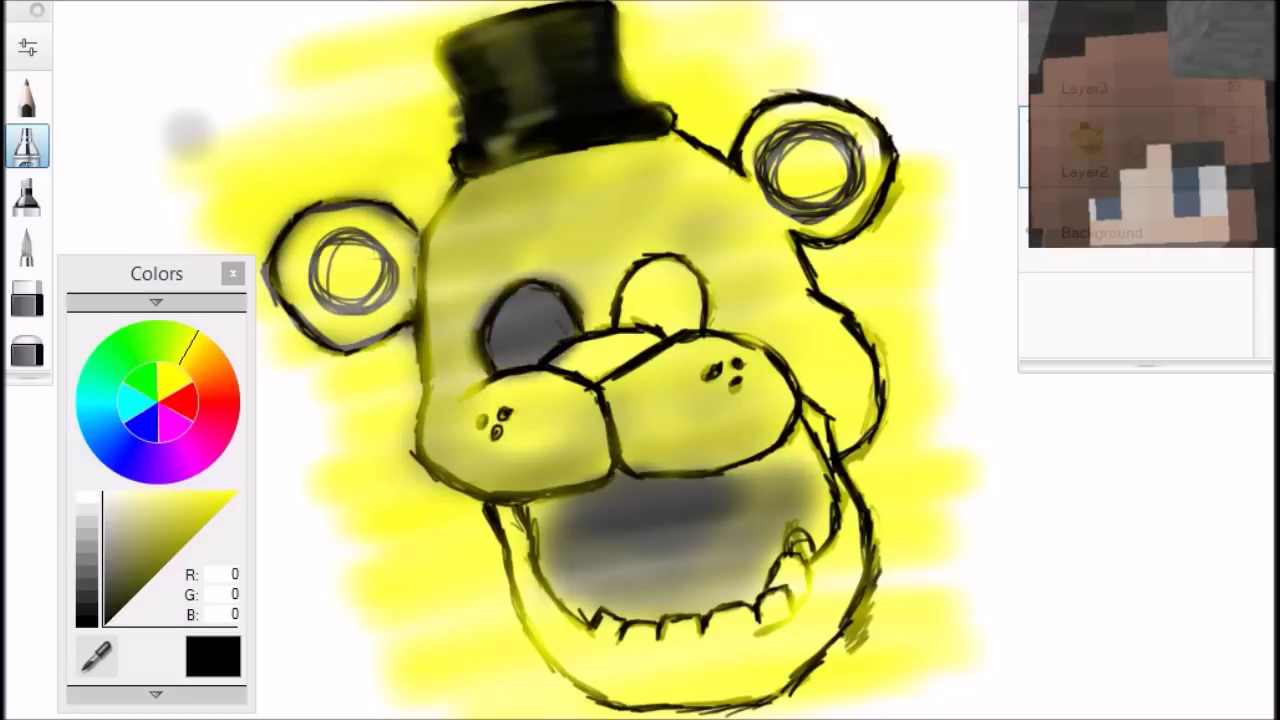
drag(630, 280, 700, 320)
drag(610, 260, 640, 350)
drag(560, 365, 650, 345)
click(27, 96)
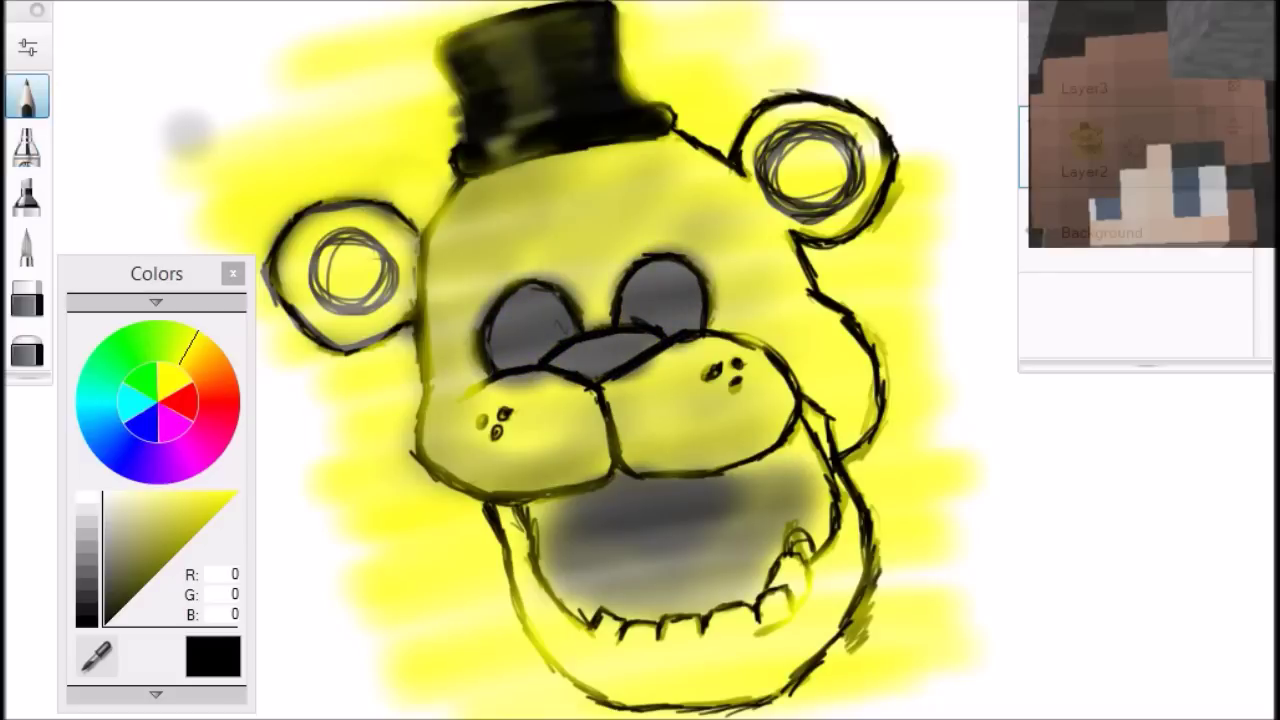
click(27, 145)
mouse_move(548, 340)
mouse_down()
mouse_move(630, 370)
mouse_move(685, 372)
mouse_up()
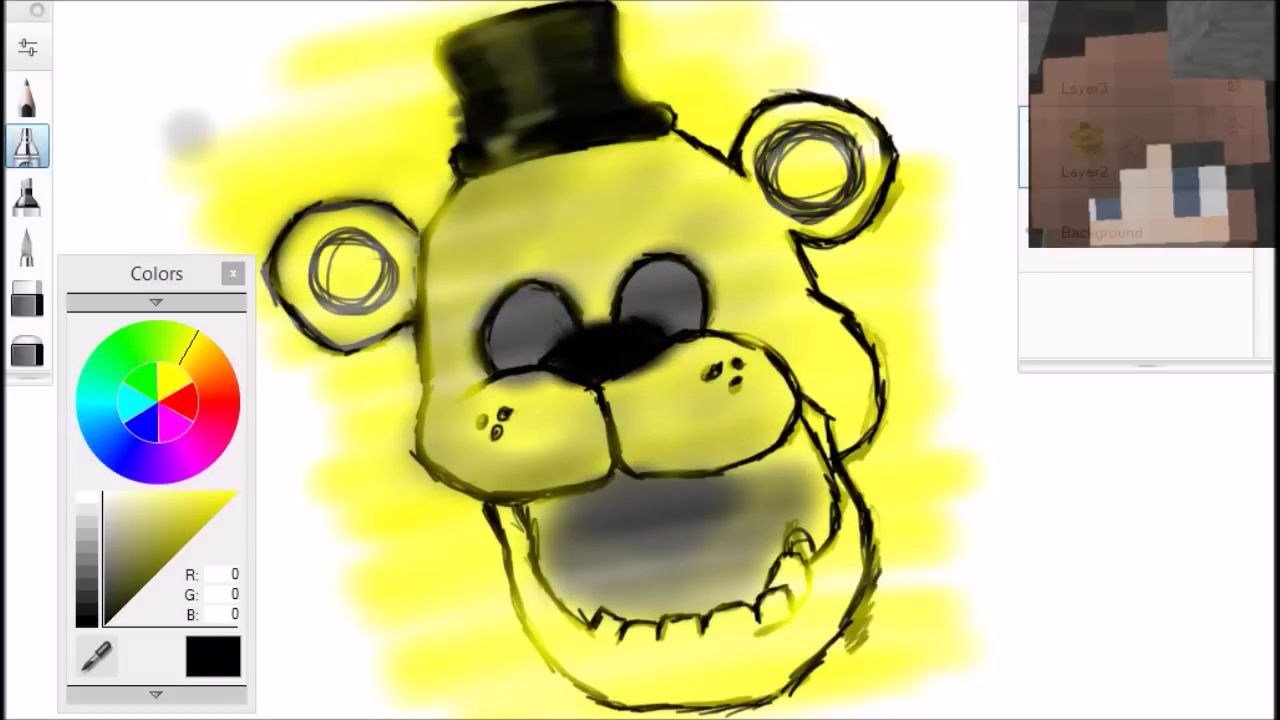
Brush a soft white highlight on the nose and a light stroke inside the upper mouth.
click(87, 497)
drag(560, 335, 630, 350)
drag(712, 490, 758, 505)
Fill and enlarge both eyes in black, and add black shadows on the left of the face and muzzle.
click(87, 615)
mouse_move(530, 300)
mouse_down()
mouse_move(525, 340)
mouse_move(515, 290)
mouse_move(590, 270)
mouse_move(690, 290)
mouse_up()
mouse_move(455, 385)
mouse_down()
mouse_move(550, 395)
mouse_move(605, 470)
mouse_up()
mouse_move(475, 195)
mouse_down()
mouse_move(480, 220)
mouse_move(430, 400)
mouse_move(500, 470)
mouse_up()
mouse_move(640, 440)
mouse_down()
mouse_move(685, 475)
mouse_move(780, 410)
mouse_move(510, 560)
mouse_move(640, 490)
mouse_move(700, 560)
mouse_up()
Blend yellow (255, 255, 0) and black through the mouth's interior, keeping a shadow beneath the muzzle.
click(236, 495)
mouse_move(540, 510)
mouse_down()
mouse_move(700, 500)
mouse_move(760, 600)
mouse_up()
drag(680, 480, 800, 560)
click(87, 615)
mouse_move(560, 500)
mouse_down()
mouse_move(720, 540)
mouse_move(505, 545)
mouse_move(780, 680)
mouse_move(850, 560)
mouse_up()
click(236, 495)
mouse_move(520, 530)
mouse_down()
mouse_move(520, 590)
mouse_move(770, 670)
mouse_move(860, 540)
mouse_up()
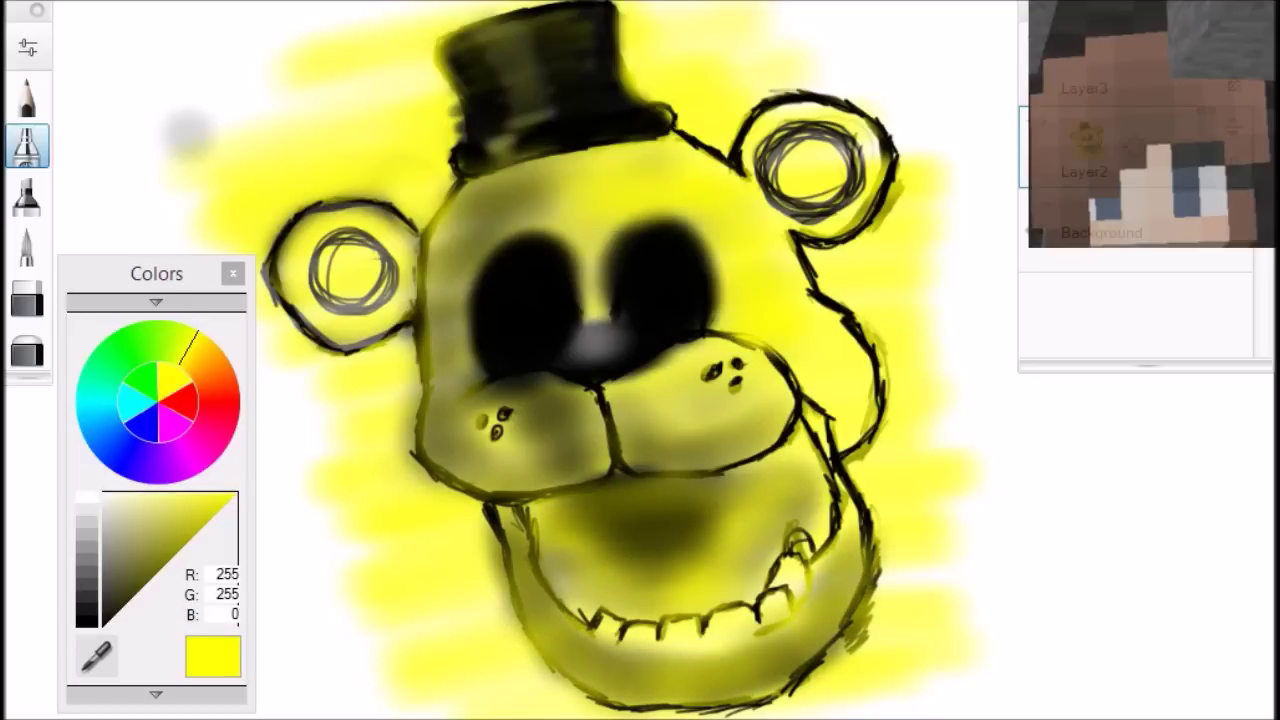
Brighten the forehead and the area around the right eye with yellow, and deepen the left forehead shadow with black.
mouse_move(640, 150)
mouse_down()
mouse_move(590, 200)
mouse_move(590, 330)
mouse_move(640, 225)
mouse_move(710, 245)
mouse_up()
mouse_move(610, 240)
mouse_down()
mouse_move(530, 200)
mouse_move(500, 215)
mouse_move(540, 200)
mouse_move(450, 300)
mouse_move(520, 450)
mouse_move(540, 400)
mouse_move(700, 420)
mouse_move(760, 360)
mouse_up()
click(87, 618)
mouse_move(500, 180)
mouse_down()
mouse_move(430, 280)
mouse_move(420, 460)
mouse_move(580, 440)
mouse_move(600, 260)
mouse_move(580, 350)
mouse_up()
Shade the lower jaw with alternating black and yellow airbrush strokes.
mouse_move(560, 540)
mouse_down()
mouse_move(500, 640)
mouse_move(750, 690)
mouse_up()
click(230, 497)
drag(500, 530, 700, 700)
drag(690, 500, 870, 700)
click(87, 618)
drag(500, 510, 790, 700)
Darken the upper mouth beneath the muzzle with black and blend yellow across its interior.
drag(880, 540, 600, 470)
drag(580, 600, 800, 450)
click(230, 497)
mouse_move(540, 500)
mouse_down()
mouse_move(770, 580)
mouse_move(740, 610)
mouse_up()
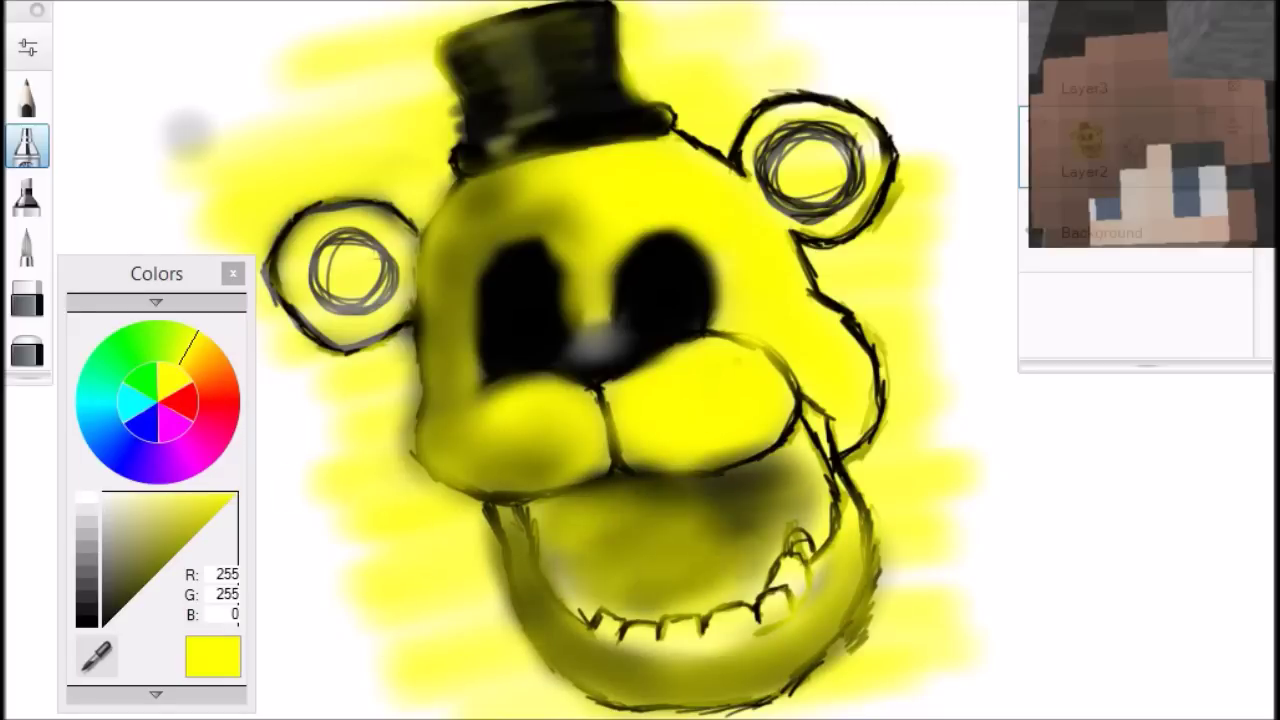
drag(650, 600, 810, 450)
Try to deepen the shadow inside the mouth with black airbrush strokes.
click(134, 577)
click(87, 618)
drag(560, 490, 800, 610)
mouse_move(820, 420)
mouse_down()
mouse_move(690, 575)
mouse_move(610, 530)
mouse_up()
drag(630, 460, 520, 540)
Undo the last airbrush strokes, and draw three black freckles on each side of the muzzle with the pencil.
drag(540, 420, 500, 430)
drag(700, 395, 725, 410)
key(ctrl+z)
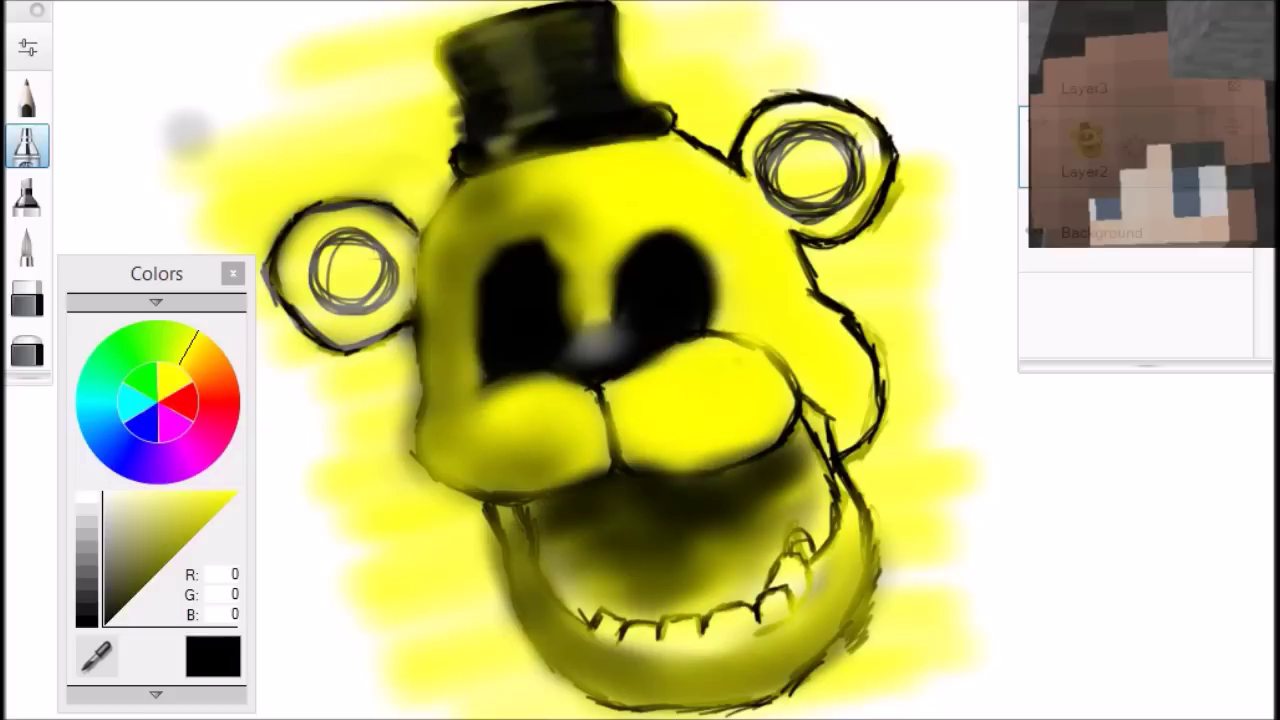
key(ctrl+z)
key(ctrl+z)
click(27, 97)
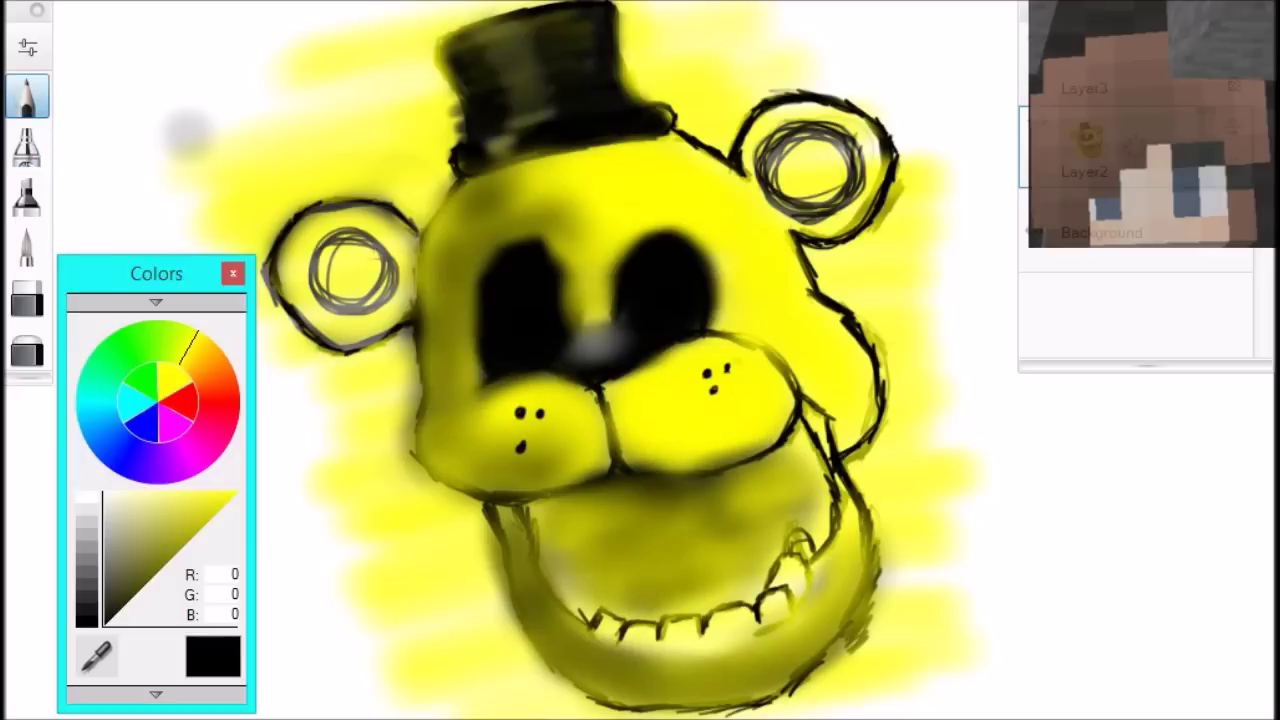
Shade the muzzle's lower edge and fill the mouth's interior with heavy black airbrush strokes.
click(27, 145)
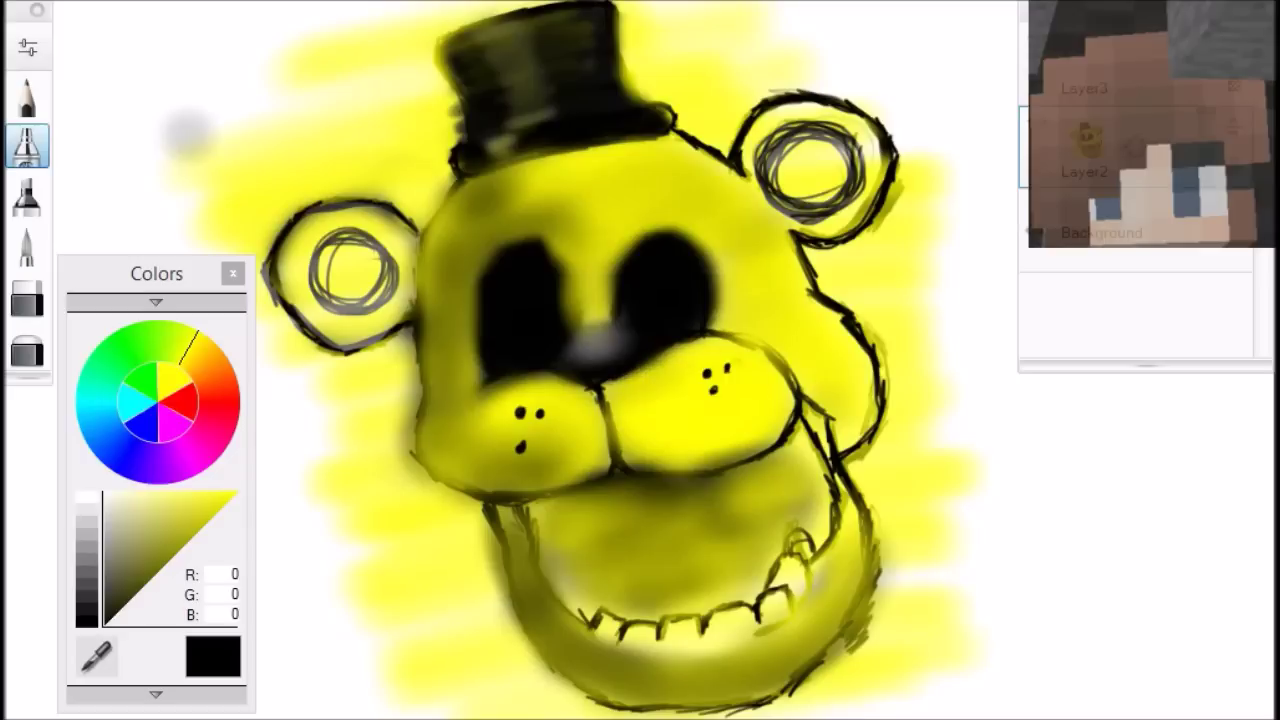
drag(760, 350, 620, 440)
mouse_move(590, 510)
mouse_down()
mouse_move(630, 620)
mouse_move(790, 500)
mouse_move(800, 420)
mouse_up()
mouse_move(660, 500)
mouse_down()
mouse_move(560, 520)
mouse_move(760, 570)
mouse_up()
mouse_move(800, 470)
mouse_down()
mouse_move(540, 580)
mouse_move(760, 590)
mouse_move(830, 430)
mouse_up()
mouse_move(720, 460)
mouse_down()
mouse_move(530, 470)
mouse_move(640, 550)
mouse_up()
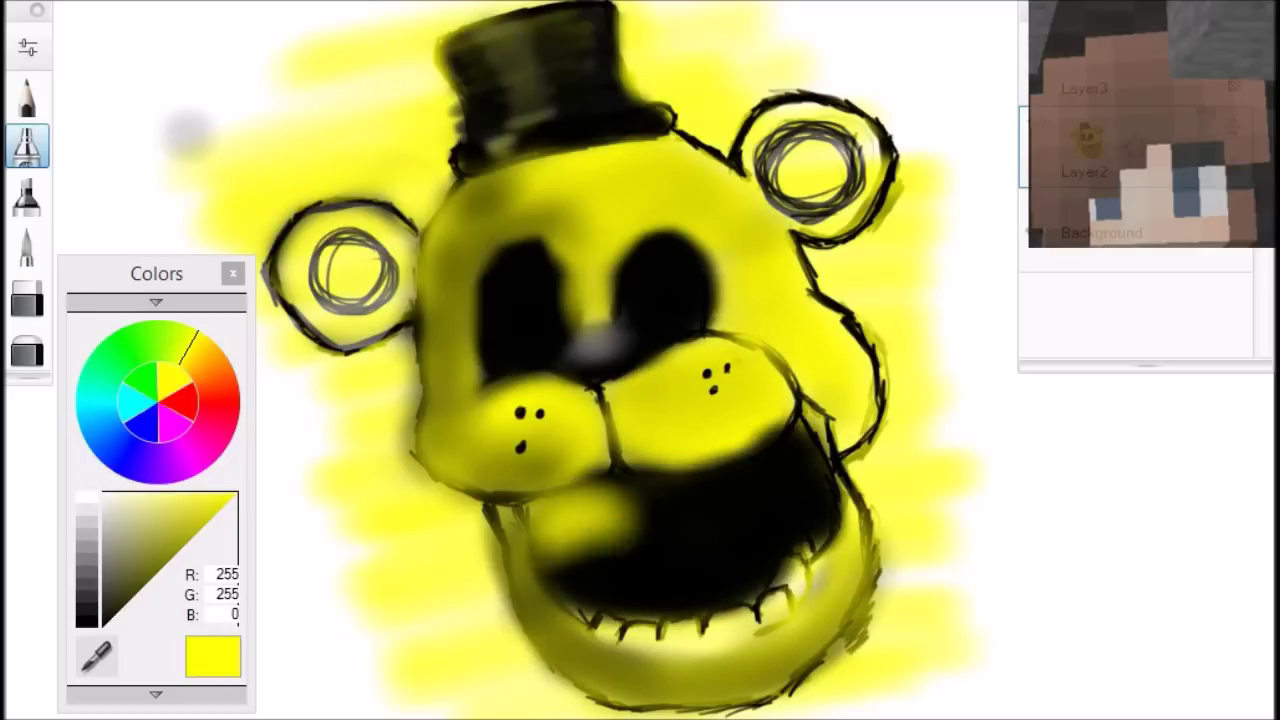
Paint yellow (255, 255, 0) over the black mouth interior, and darken the area beneath the muzzle with black.
drag(550, 600, 780, 590)
mouse_move(810, 450)
mouse_down()
mouse_move(610, 510)
mouse_move(720, 560)
mouse_up()
drag(540, 480, 740, 520)
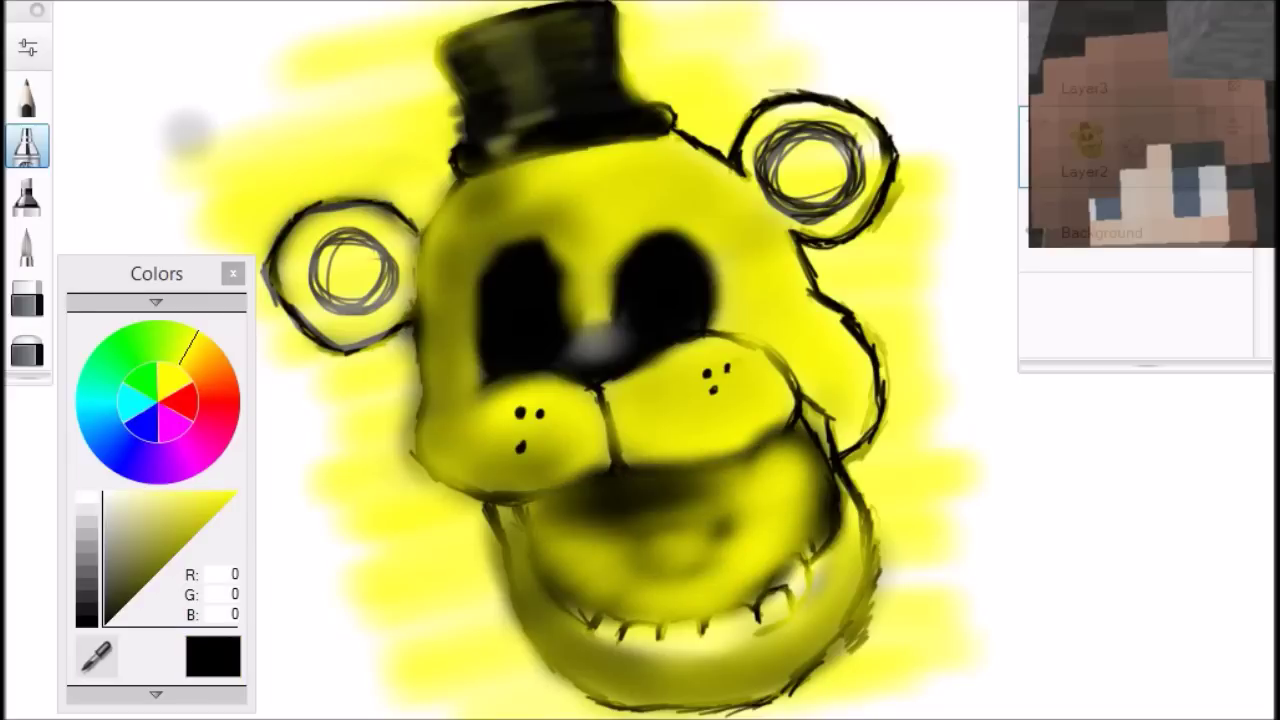
Shade the mouth's interior with black airbrush, and outline the muzzle, mouth and teeth with the black pencil.
drag(560, 500, 700, 580)
click(27, 97)
drag(520, 505, 548, 575)
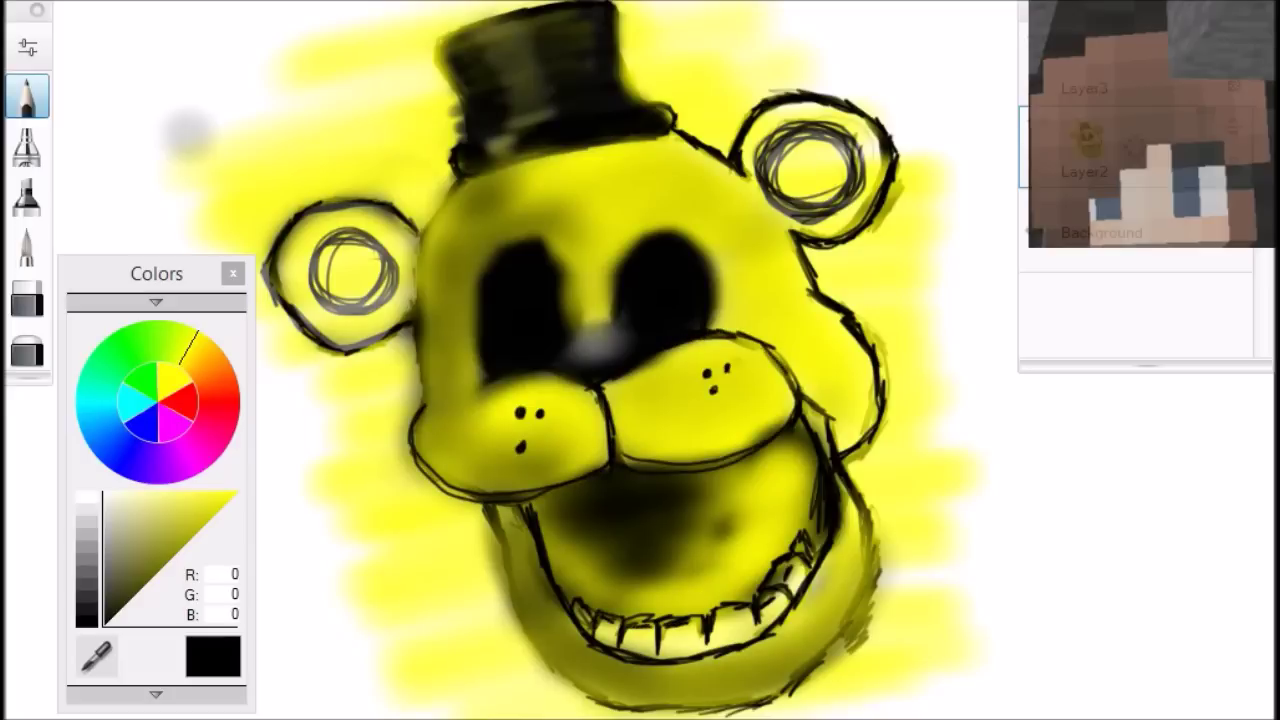
Redraw the outlines of the left ear, its inner circle, the head's left side and the hat's edge with the black pencil.
drag(414, 230, 454, 180)
drag(330, 240, 380, 300)
drag(422, 278, 420, 404)
mouse_move(402, 330)
mouse_down()
mouse_move(358, 350)
mouse_move(300, 206)
mouse_up()
drag(306, 200, 446, 222)
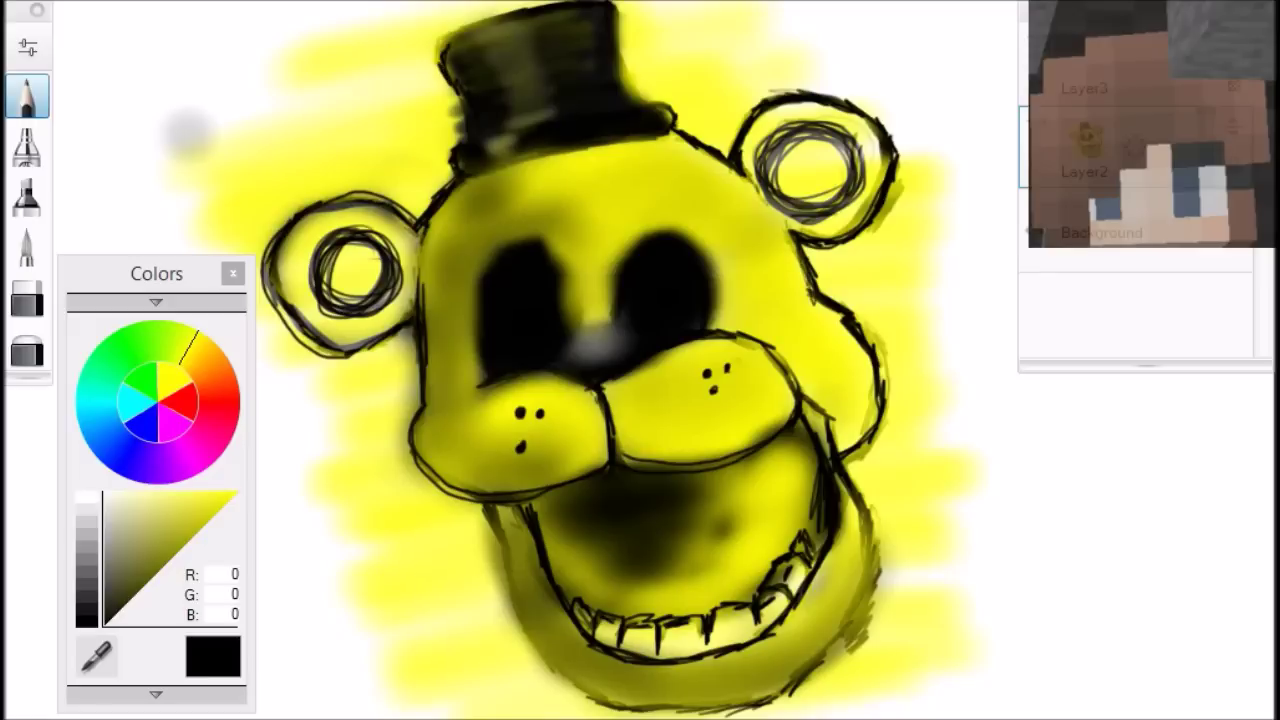
drag(446, 30, 458, 100)
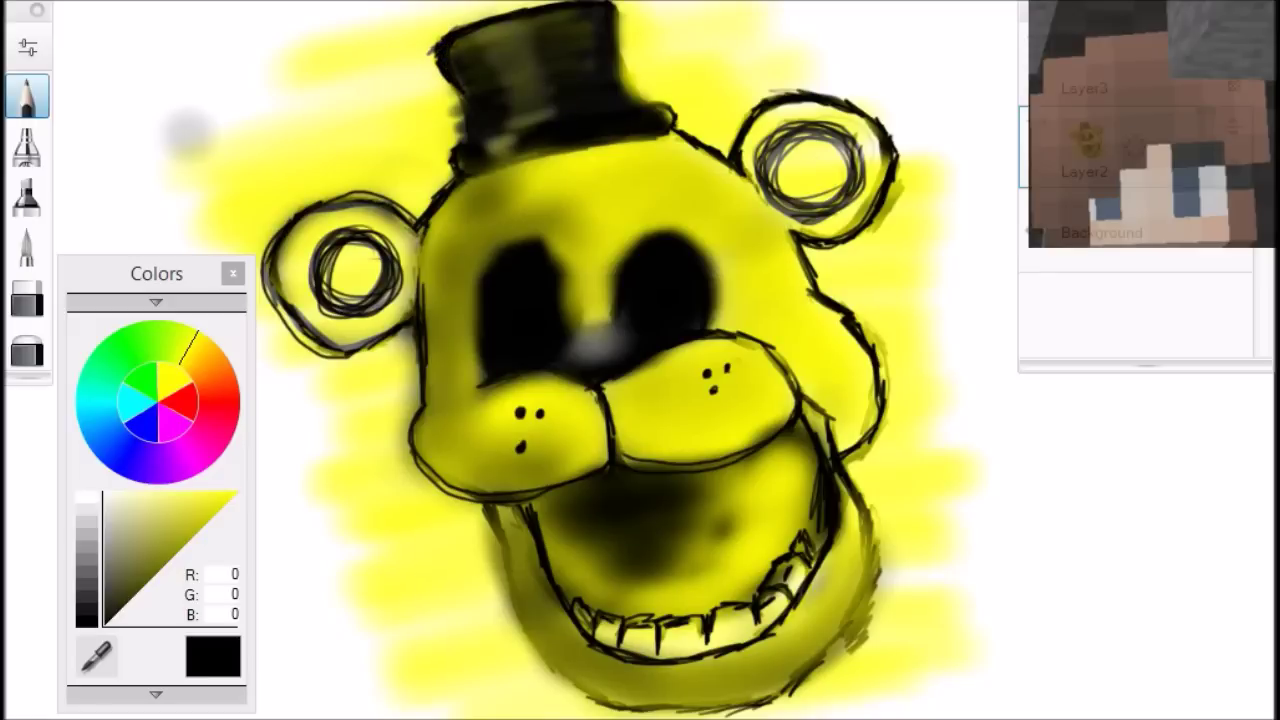
Shade the forehead, the left side of the face and the right ear's inner circle with soft black airbrush strokes.
click(236, 494)
click(27, 145)
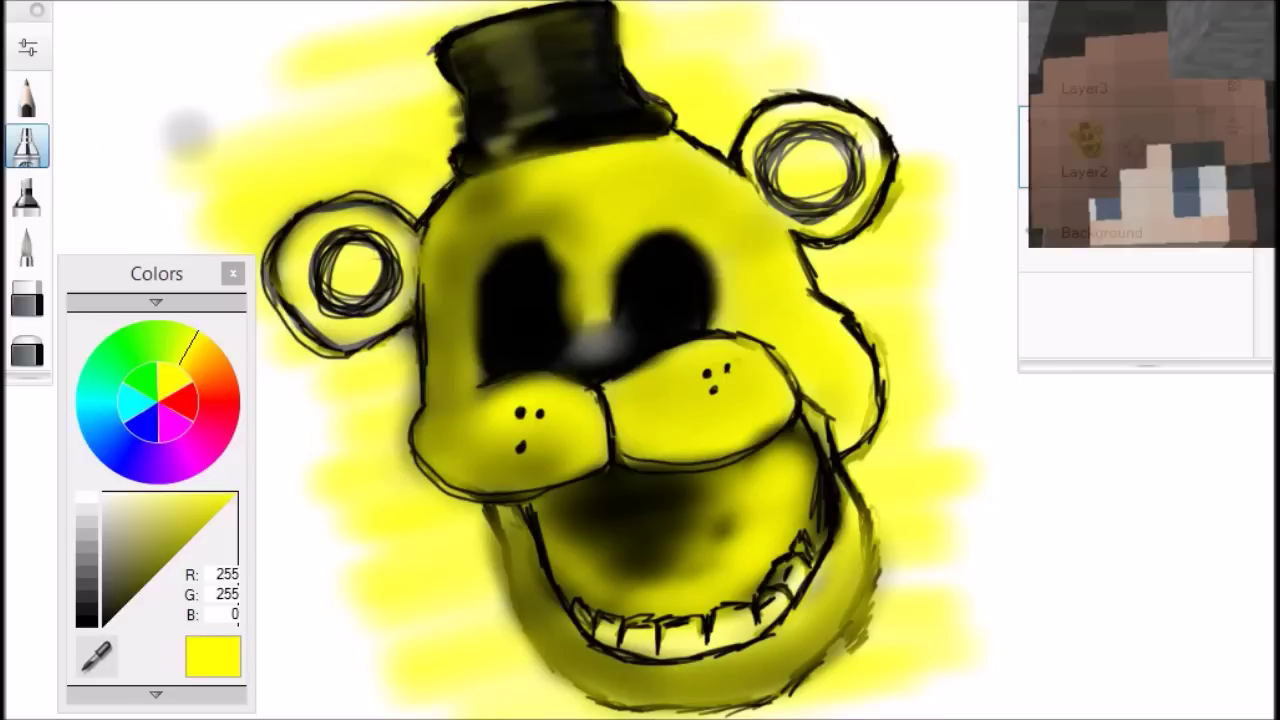
mouse_move(790, 150)
mouse_down()
mouse_move(822, 186)
mouse_move(835, 180)
mouse_up()
alt+click(474, 396)
mouse_move(700, 150)
mouse_down()
mouse_move(420, 260)
mouse_move(500, 510)
mouse_move(690, 700)
mouse_up()
mouse_move(460, 400)
mouse_down()
mouse_move(560, 470)
mouse_move(510, 190)
mouse_move(640, 260)
mouse_up()
mouse_move(570, 290)
mouse_down()
mouse_move(600, 340)
mouse_move(590, 290)
mouse_move(490, 165)
mouse_up()
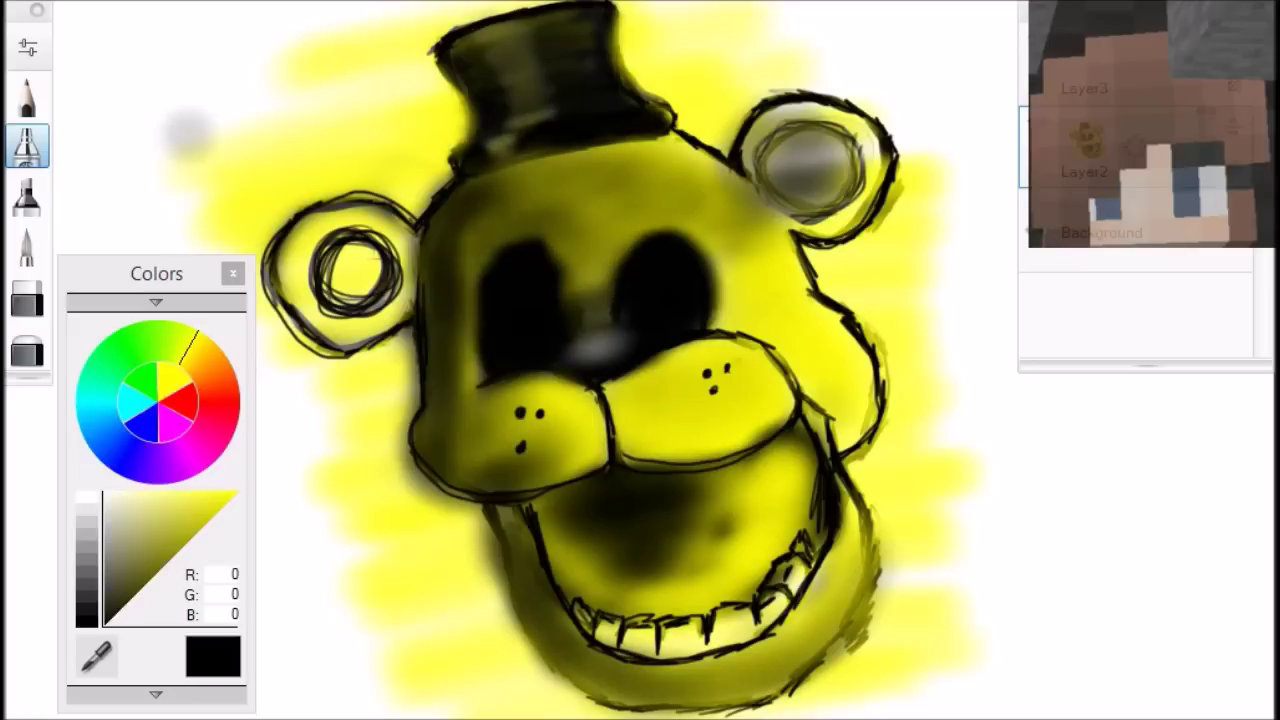
Paint over the whole left ear with yellow (255, 255, 0) airbrush strokes.
drag(300, 300, 380, 240)
click(234, 497)
mouse_move(290, 220)
mouse_down()
mouse_move(350, 300)
mouse_move(410, 230)
mouse_up()
drag(330, 300, 430, 230)
drag(270, 320, 430, 290)
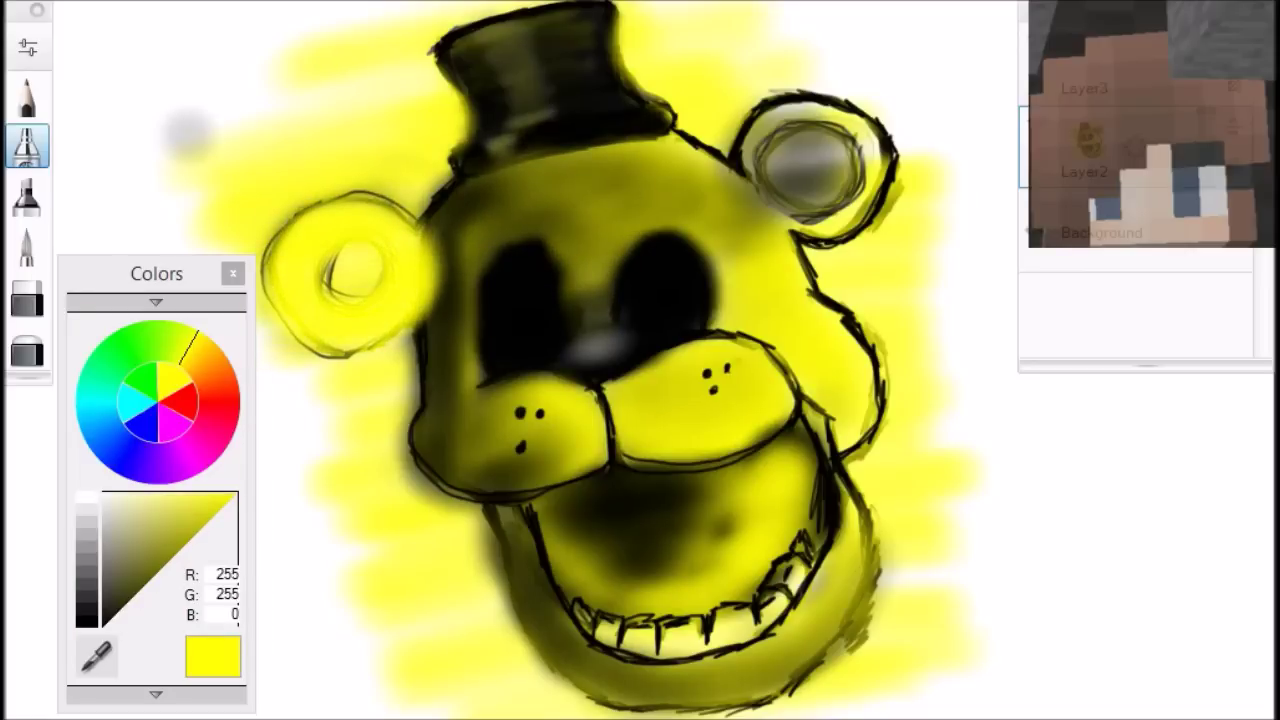
Redraw the left ear's outline and its inner circle with the black pencil.
click(27, 97)
click(106, 622)
mouse_move(422, 215)
mouse_down()
mouse_move(266, 255)
mouse_move(385, 348)
mouse_up()
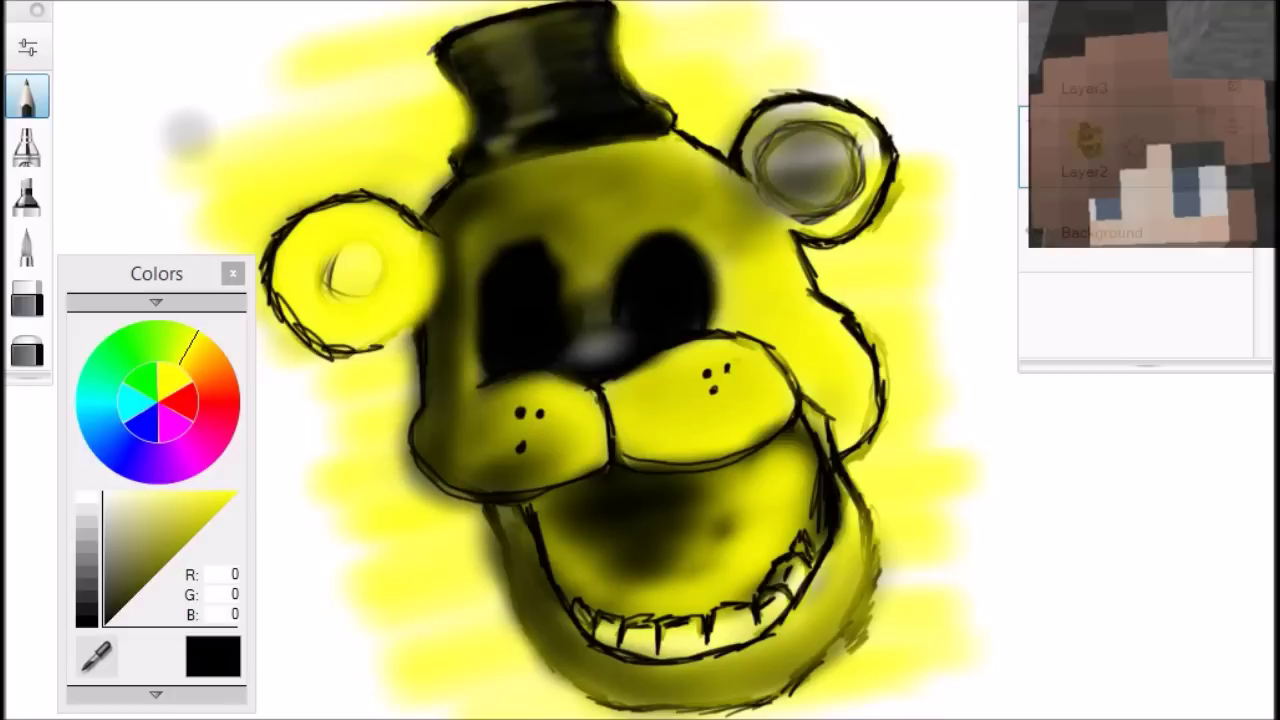
drag(268, 300, 365, 355)
mouse_move(350, 240)
mouse_down()
mouse_move(318, 280)
mouse_move(392, 262)
mouse_move(330, 295)
mouse_up()
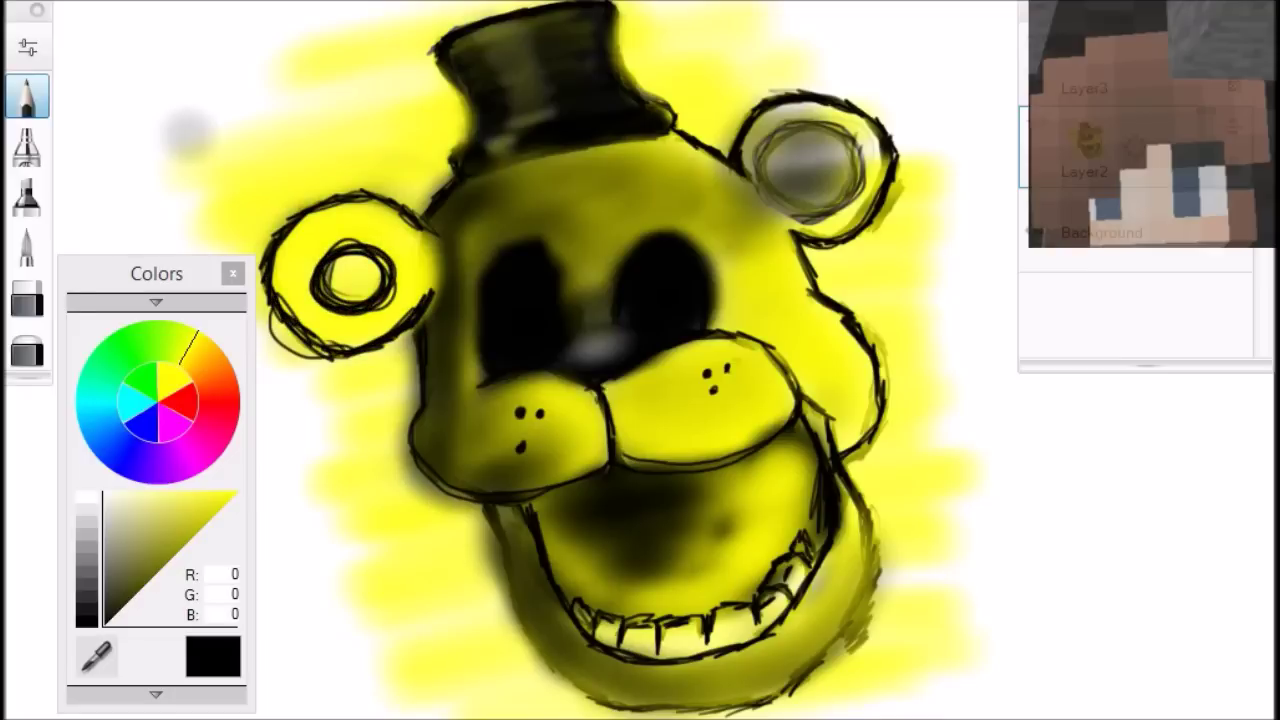
Shade the left ear and the right side of the head with soft black airbrush strokes.
click(27, 145)
mouse_move(300, 225)
mouse_down()
mouse_move(290, 280)
mouse_move(410, 220)
mouse_move(380, 275)
mouse_move(320, 330)
mouse_up()
mouse_move(790, 250)
mouse_down()
mouse_move(860, 440)
mouse_move(855, 475)
mouse_move(660, 255)
mouse_move(520, 270)
mouse_move(465, 320)
mouse_up()
Try black marker strokes around the eyes and a white brush stroke beside the left eye.
click(27, 195)
mouse_move(465, 250)
mouse_down()
mouse_move(470, 335)
mouse_move(570, 210)
mouse_up()
drag(27, 372, 27, 714)
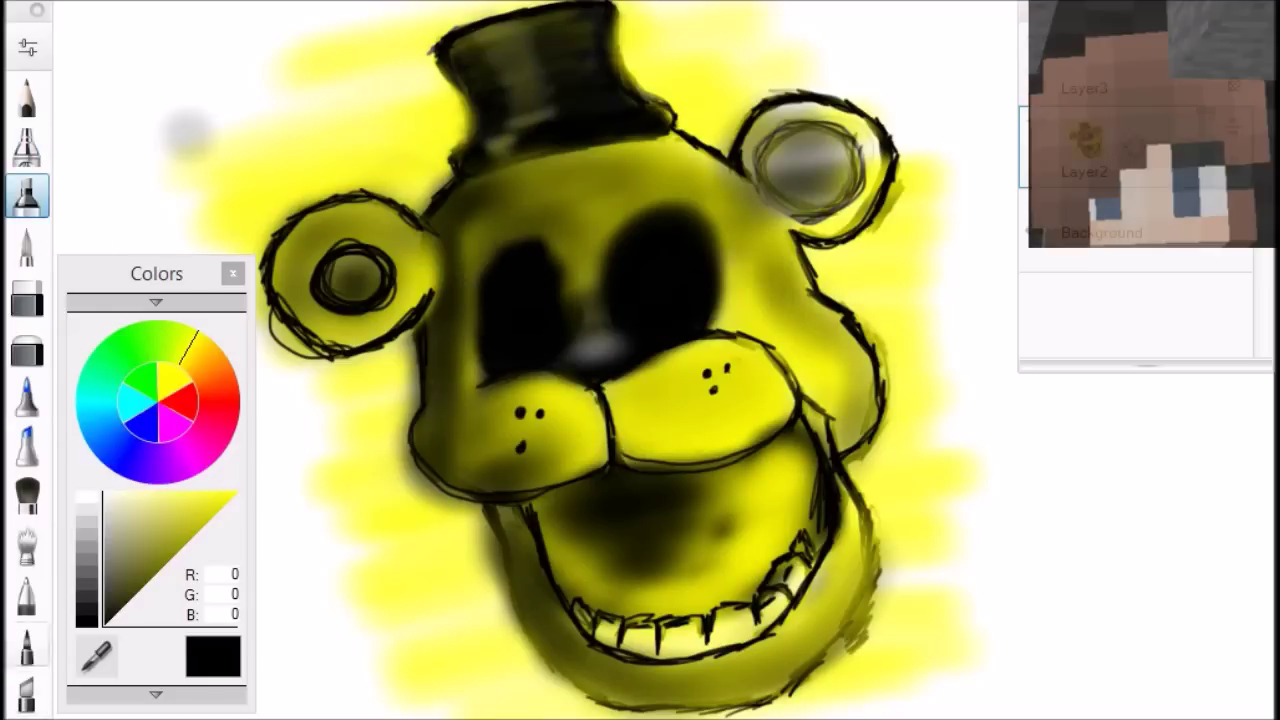
click(27, 245)
click(87, 497)
drag(476, 300, 476, 340)
key(ctrl+z)
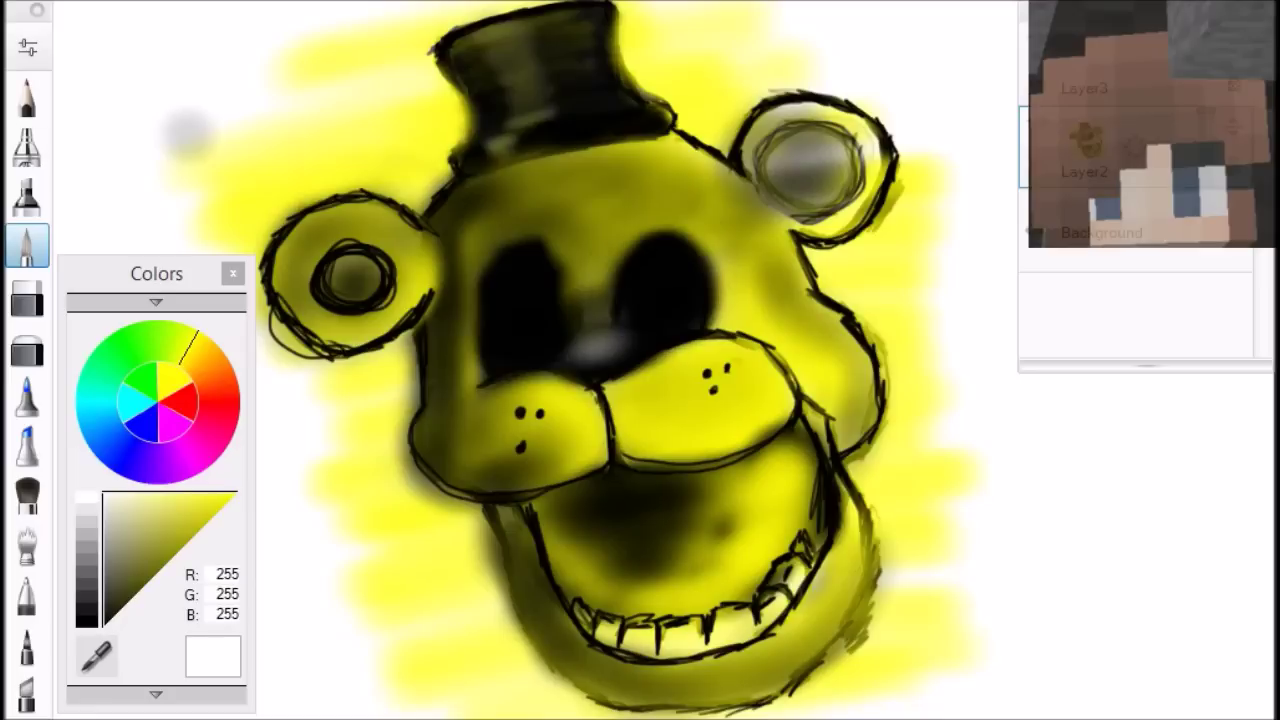
Set an off-white (234, 234, 230) marker colour, and paint faint strokes over the upper-left background and highlights in both eyes.
click(27, 195)
click(686, 443)
click(105, 495)
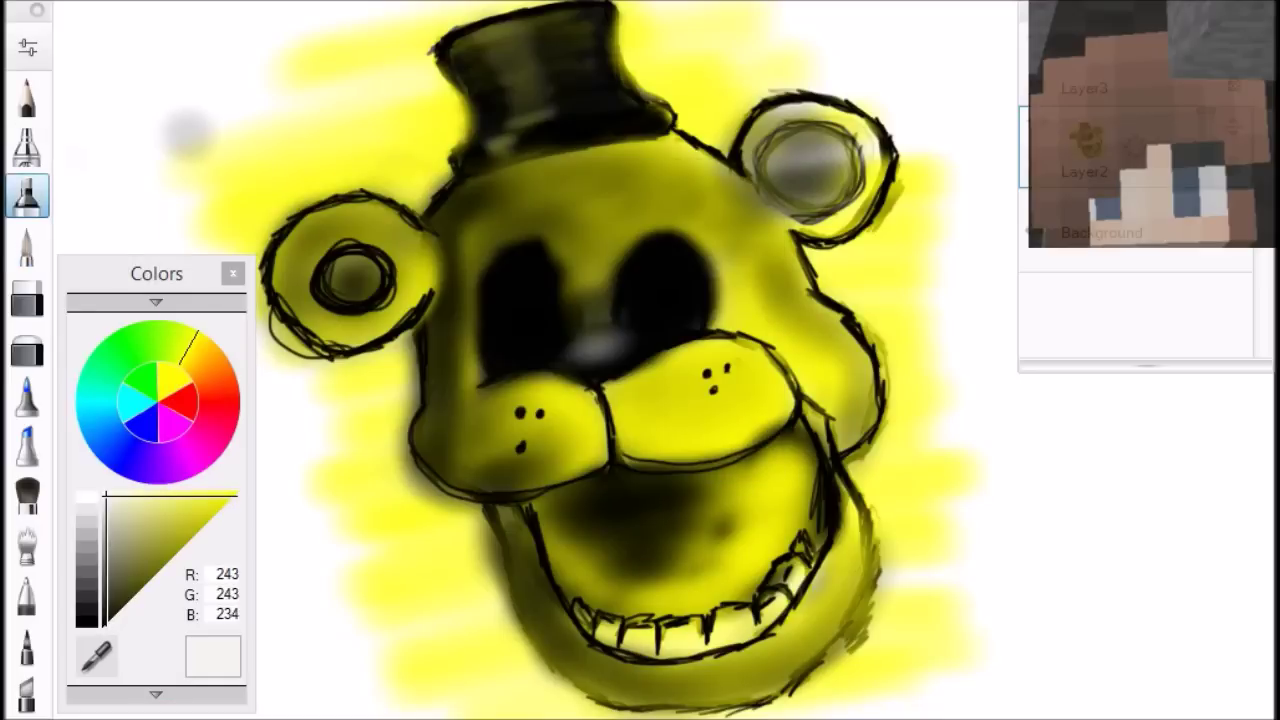
click(104, 494)
click(690, 440)
click(111, 510)
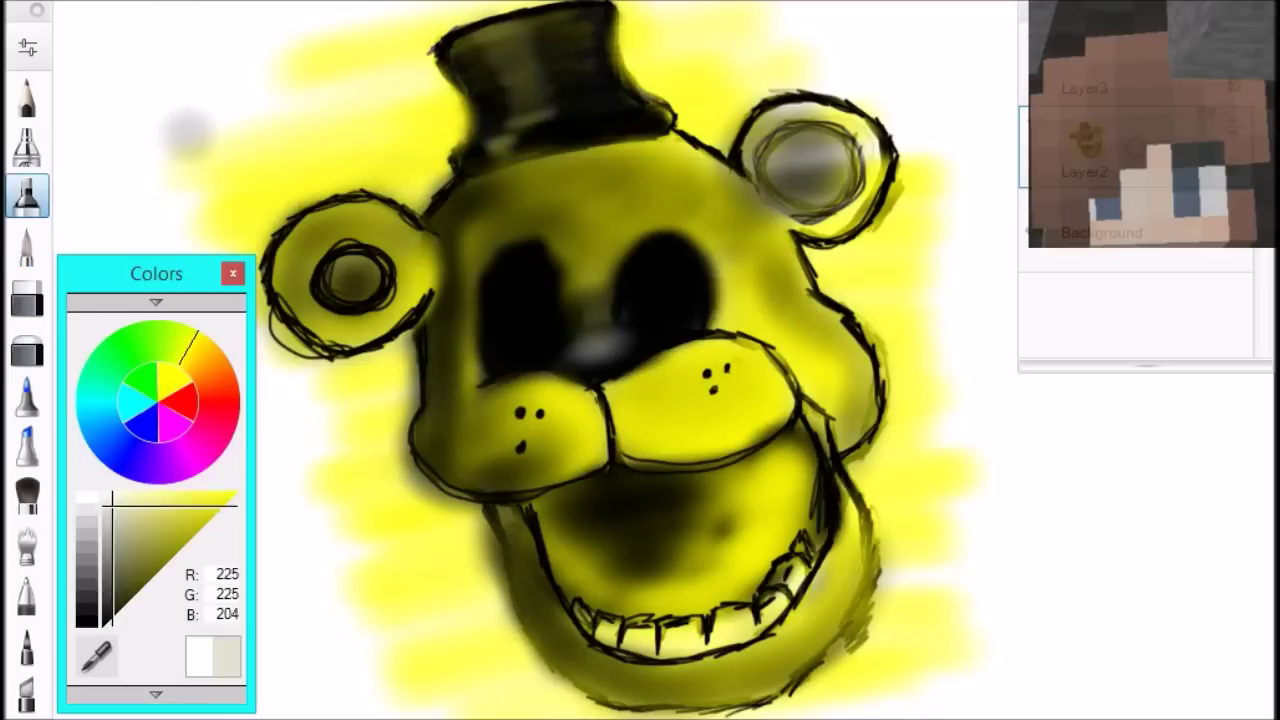
click(104, 497)
mouse_move(360, 190)
mouse_down()
mouse_move(230, 120)
mouse_move(260, 70)
mouse_move(100, 220)
mouse_up()
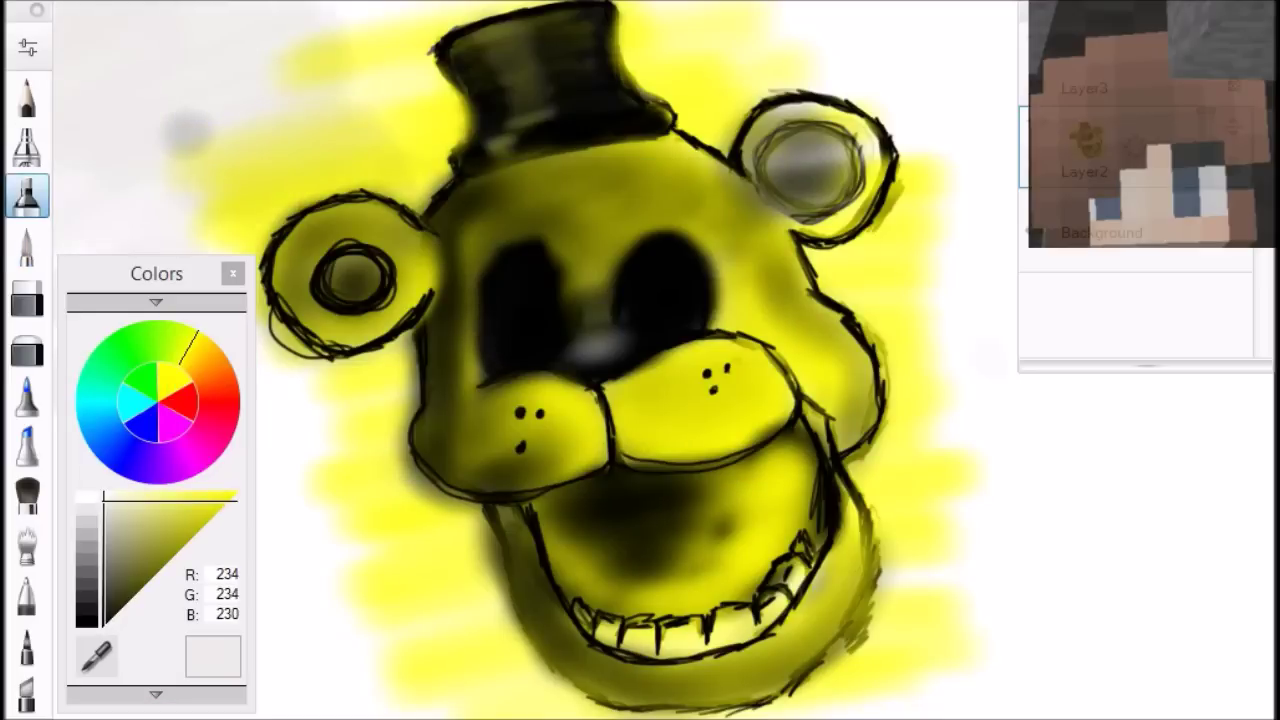
drag(626, 258, 622, 316)
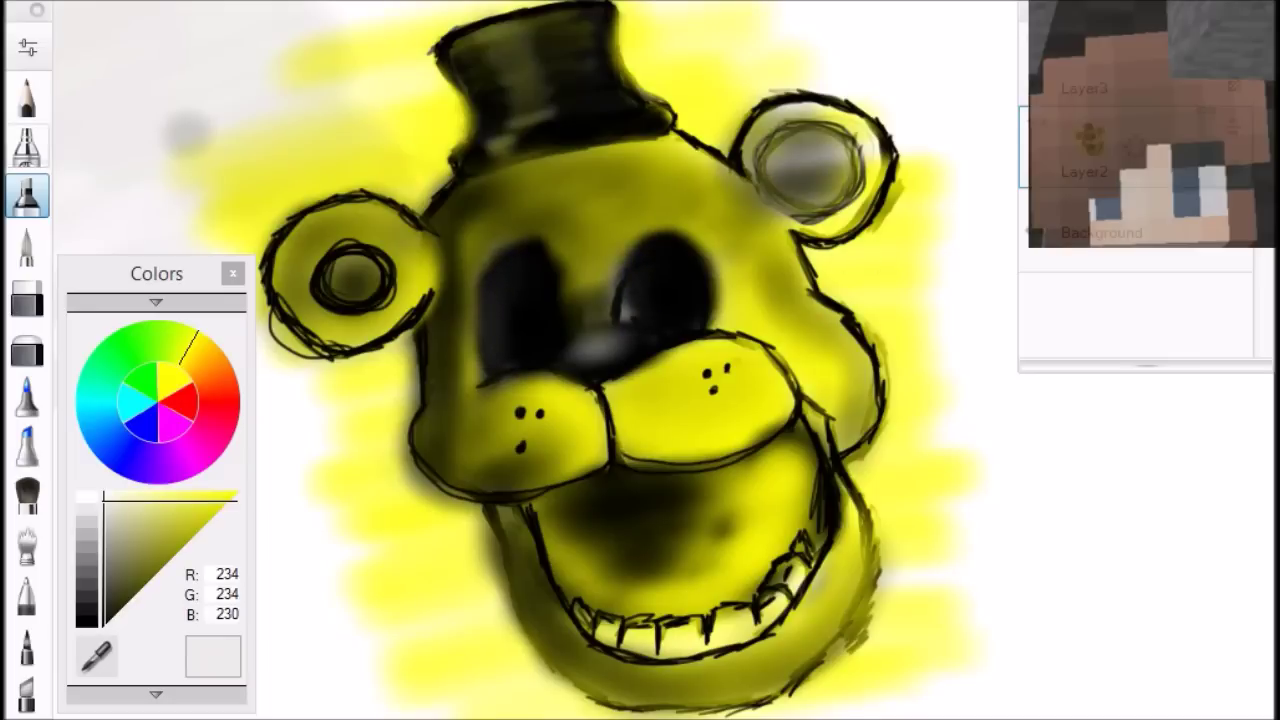
Paint the right ear with yellow (255, 255, 0) airbrush, and redraw its inner circle with the black pencil.
click(27, 145)
click(236, 494)
drag(770, 140, 850, 195)
click(27, 97)
click(106, 620)
mouse_move(770, 150)
mouse_down()
mouse_move(860, 200)
mouse_move(850, 140)
mouse_up()
Shade the right ear with black airbrush, and go over its inner circle with more black pencil loops.
click(108, 618)
click(27, 145)
drag(770, 140, 870, 210)
click(236, 494)
click(27, 97)
click(106, 620)
mouse_move(770, 150)
mouse_down()
mouse_move(850, 190)
mouse_move(800, 140)
mouse_move(840, 200)
mouse_up()
Change the background layer's colour to black.
drag(1233, 232, 1217, 297)
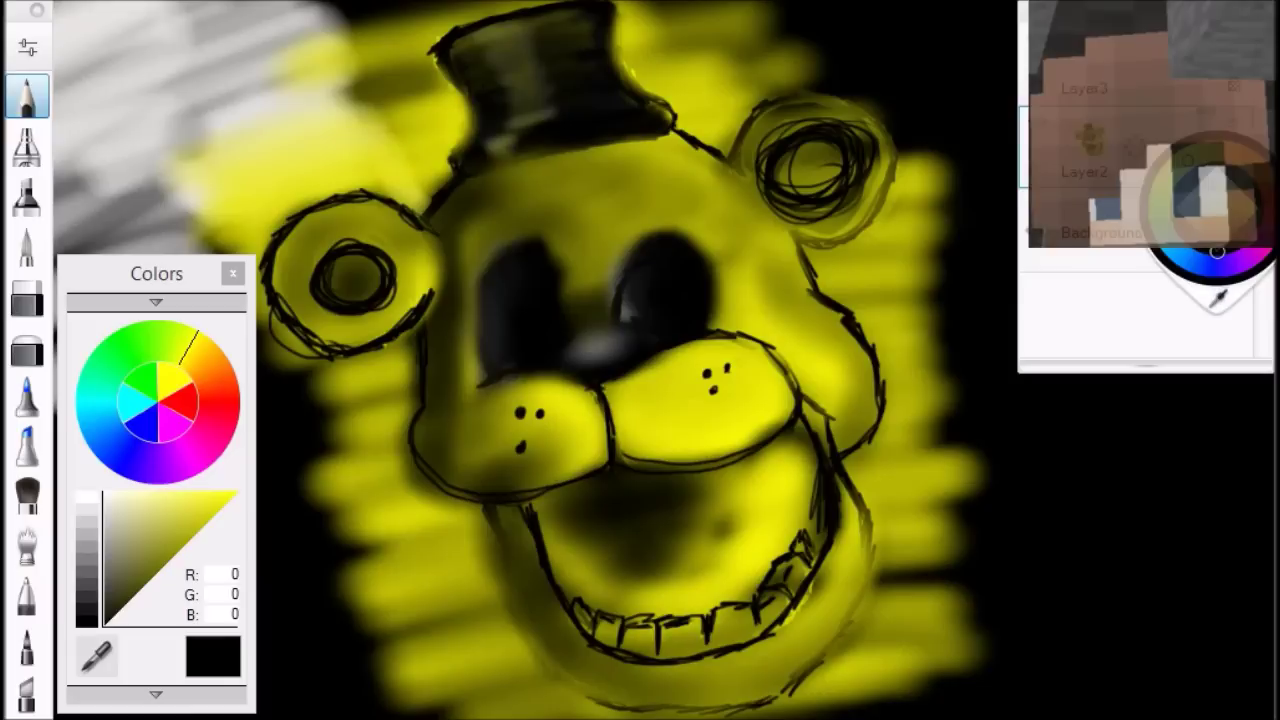
Try covering the canvas's upper-left area with red (255, 0, 0) airbrush strokes.
click(225, 400)
click(236, 494)
click(27, 145)
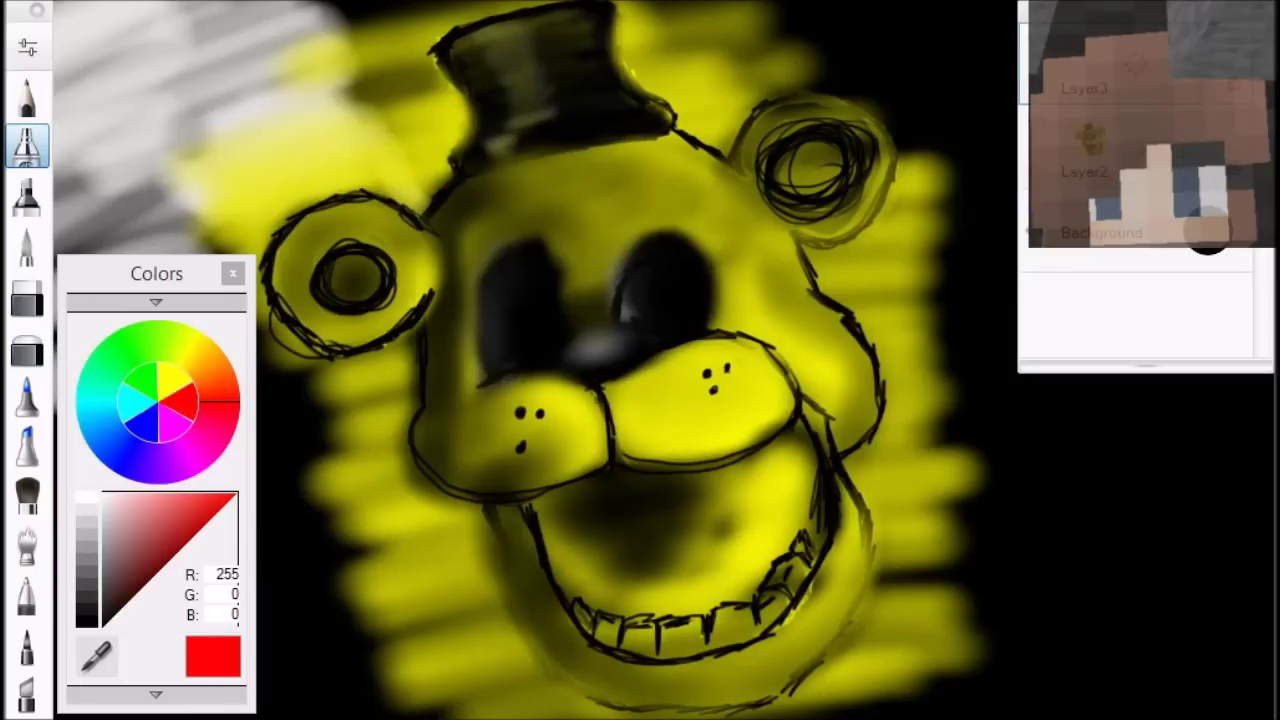
mouse_move(90, 170)
mouse_down()
mouse_move(280, 70)
mouse_move(110, 40)
mouse_move(370, 320)
mouse_up()
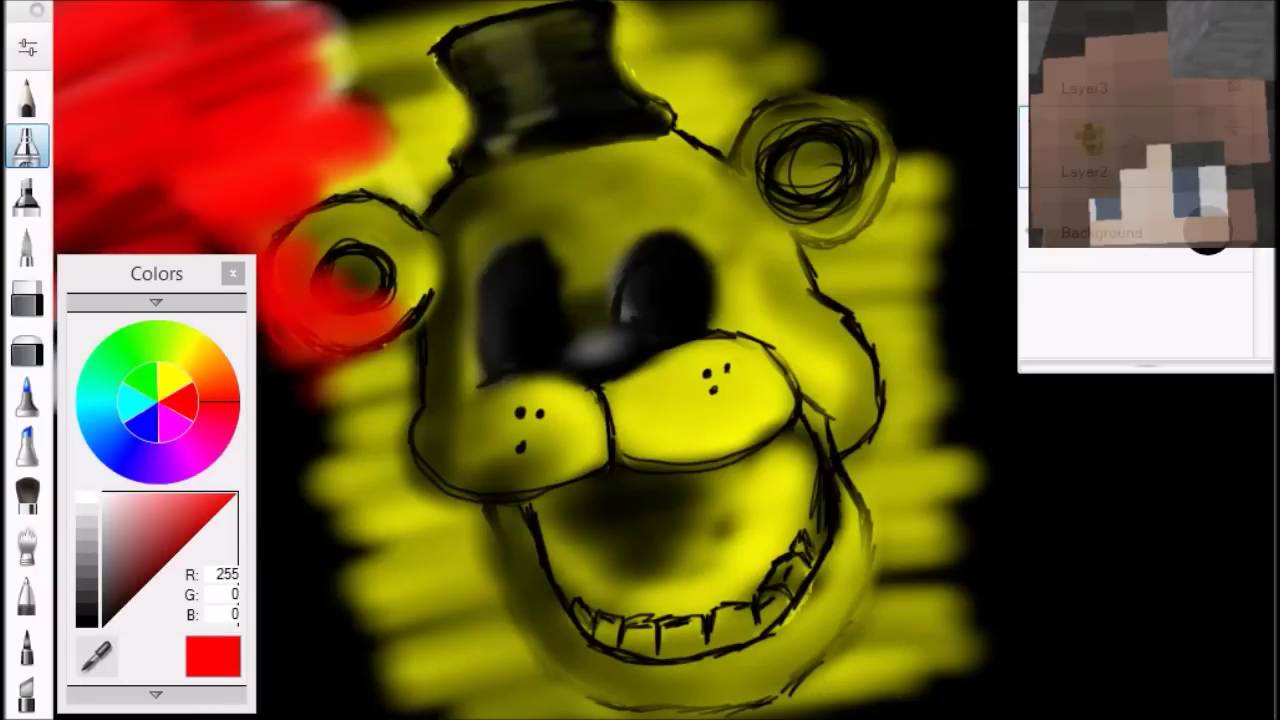
key(ctrl+z)
Paint black airbrush strokes over the grey and yellow spill all around the bear's head.
drag(156, 273, 1192, 343)
mouse_move(240, 20)
mouse_down()
mouse_move(90, 40)
mouse_move(150, 60)
mouse_move(70, 270)
mouse_up()
click(1140, 692)
mouse_move(230, 30)
mouse_down()
mouse_move(70, 50)
mouse_move(360, 150)
mouse_move(80, 380)
mouse_move(240, 200)
mouse_move(450, 90)
mouse_move(650, 20)
mouse_move(700, 140)
mouse_move(820, 60)
mouse_move(930, 420)
mouse_up()
drag(380, 345, 300, 400)
mouse_move(380, 400)
mouse_down()
mouse_move(260, 300)
mouse_move(450, 110)
mouse_move(320, 130)
mouse_move(360, 530)
mouse_up()
mouse_move(330, 460)
mouse_down()
mouse_move(440, 500)
mouse_move(500, 680)
mouse_move(360, 700)
mouse_move(440, 580)
mouse_up()
mouse_move(410, 690)
mouse_down()
mouse_move(770, 705)
mouse_move(900, 560)
mouse_move(850, 430)
mouse_up()
mouse_move(900, 480)
mouse_down()
mouse_move(860, 330)
mouse_move(960, 680)
mouse_up()
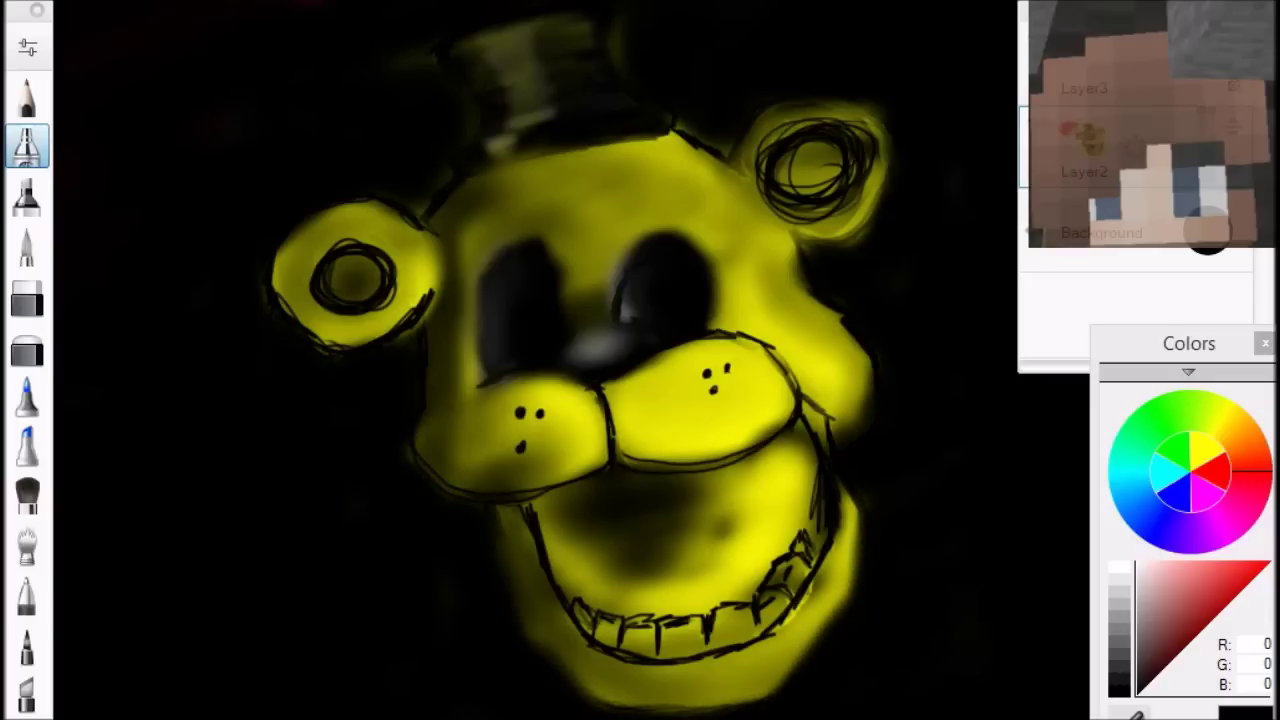
Try freehand red (255, 0, 0) pencil strokes on the black area beside the hat and head, undoing each attempt.
click(1266, 566)
click(27, 97)
drag(62, 5, 58, 140)
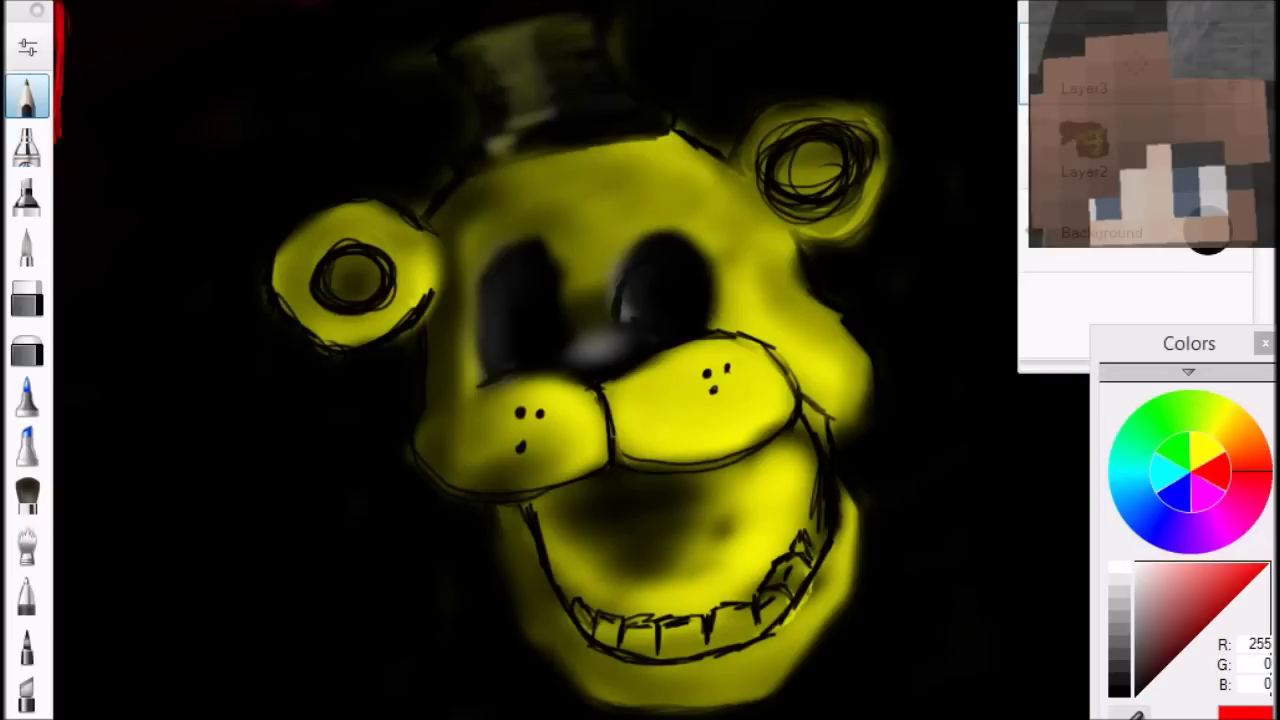
drag(96, 5, 315, 115)
drag(420, 100, 95, 200)
key(ctrl+z)
key(ctrl+z)
key(ctrl+z)
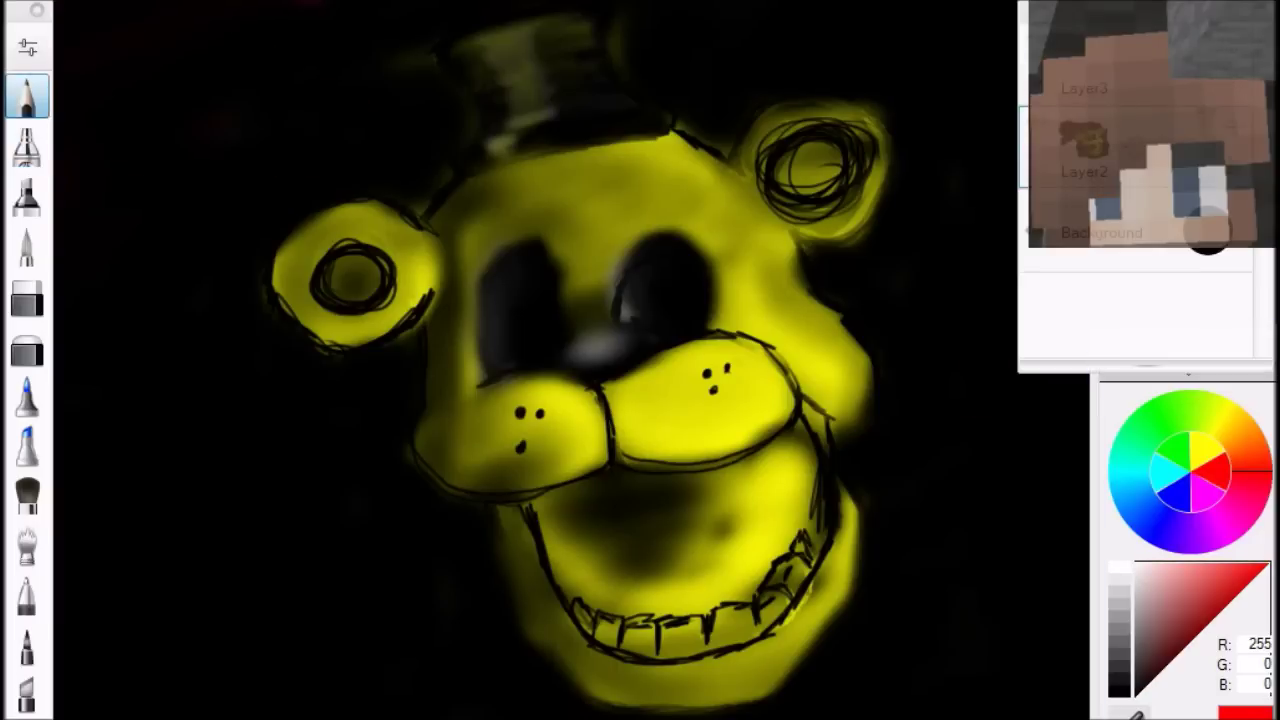
mouse_move(172, 100)
mouse_down()
mouse_move(229, 236)
mouse_move(406, 73)
mouse_move(410, 40)
mouse_up()
key(ctrl+z)
mouse_move(150, 5)
mouse_down()
mouse_move(90, 35)
mouse_move(370, 200)
mouse_up()
key(ctrl+z)
drag(310, 160, 306, 608)
key(ctrl+z)
Draw a red (255, 0, 0) band along the canvas's upper edge with blood drips running down from it.
click(26, 145)
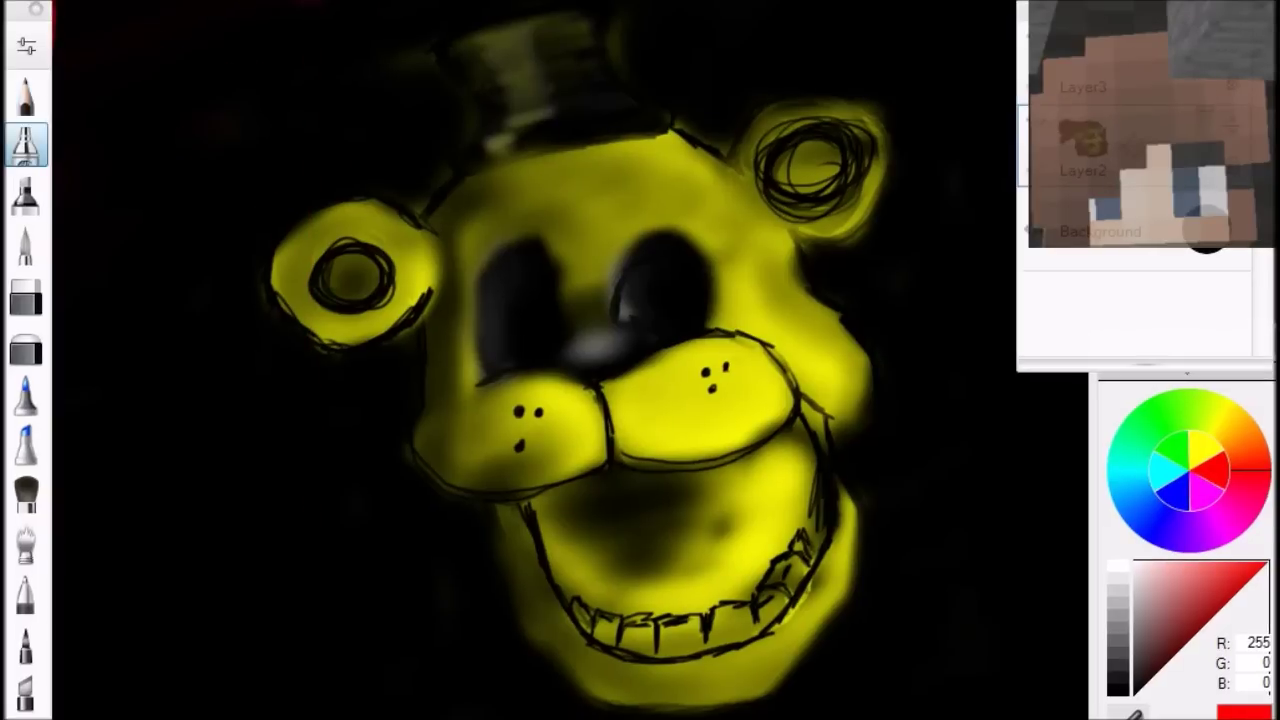
drag(80, 6, 850, 8)
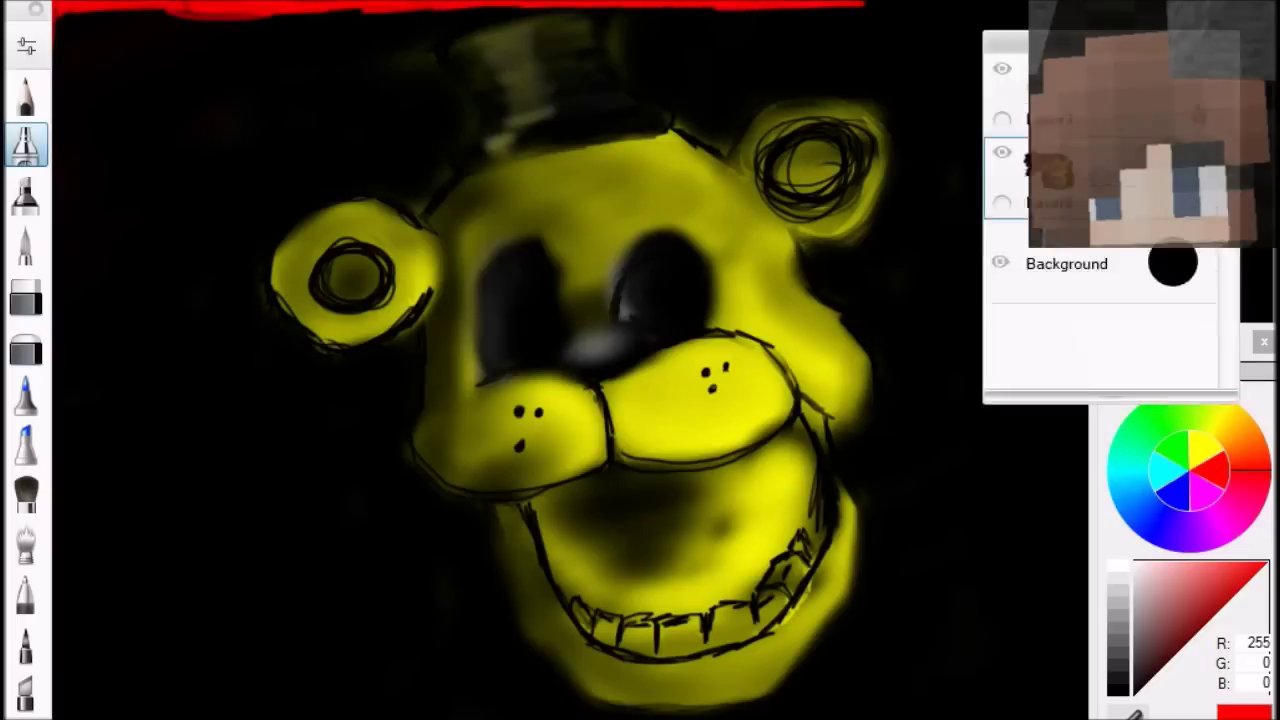
drag(691, 17, 1041, 17)
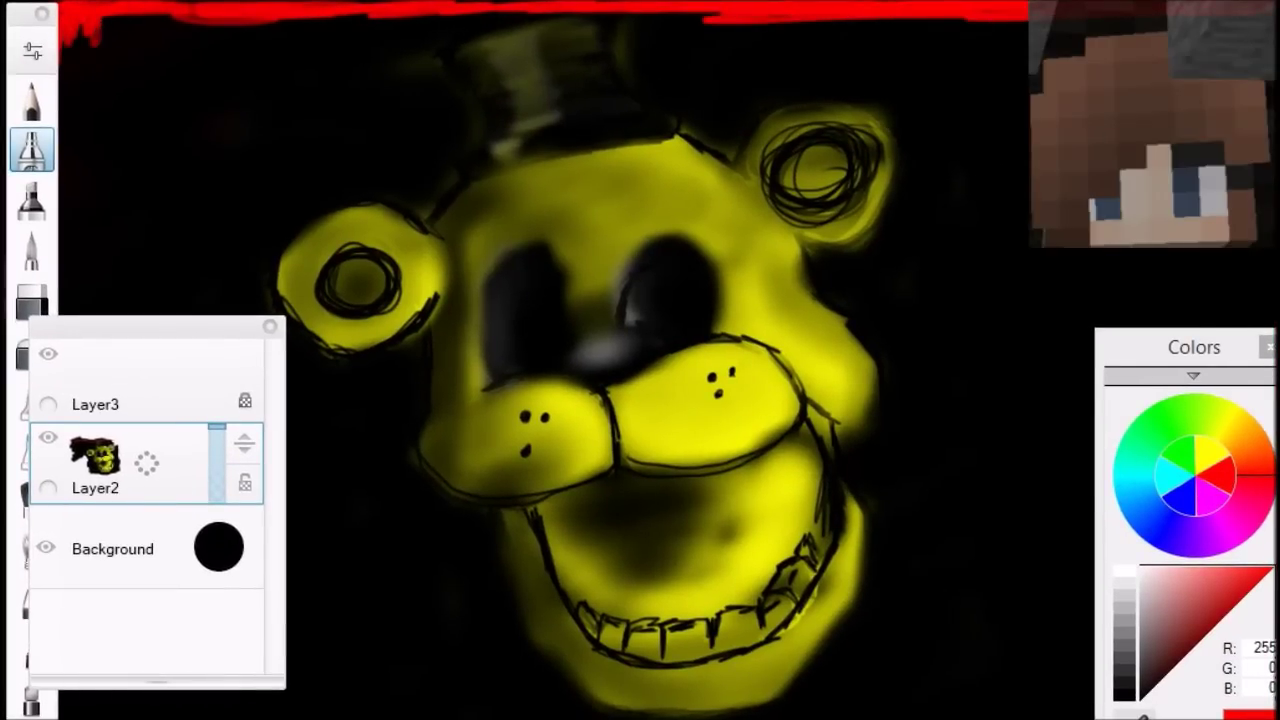
mouse_move(154, 26)
mouse_down()
mouse_move(152, 140)
mouse_move(180, 70)
mouse_up()
drag(218, 26, 218, 94)
drag(270, 20, 290, 176)
mouse_move(320, 20)
mouse_down()
mouse_move(322, 90)
mouse_move(284, 72)
mouse_move(314, 78)
mouse_up()
mouse_move(338, 16)
mouse_down()
mouse_move(338, 150)
mouse_move(356, 70)
mouse_up()
drag(380, 18, 372, 200)
drag(440, 14, 390, 88)
mouse_move(540, 12)
mouse_down()
mouse_move(440, 50)
mouse_move(218, 60)
mouse_up()
Undo the red band and all of its drips along the canvas's upper edge.
key(ctrl+z)
key(ctrl+z)
key(ctrl+z)
key(ctrl+z)
key(ctrl+z)
key(ctrl+z)
key(ctrl+z)
key(ctrl+z)
key(ctrl+z)
key(ctrl+z)
key(ctrl+z)
key(ctrl+z)
key(ctrl+z)
key(ctrl+z)
key(ctrl+z)
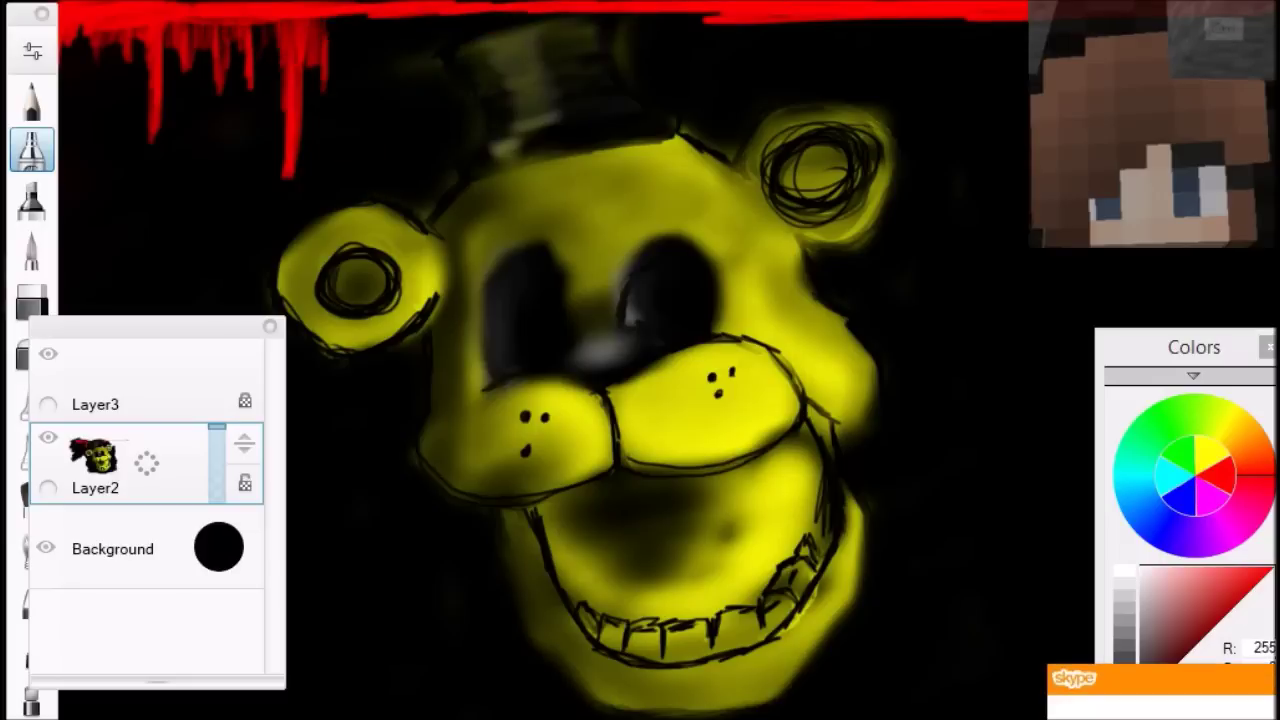
Draw red (255, 0, 0) blood drips from the muzzle's sides, teeth, eye sockets and both ears.
mouse_move(472, 482)
mouse_down()
mouse_move(528, 498)
mouse_move(536, 625)
mouse_up()
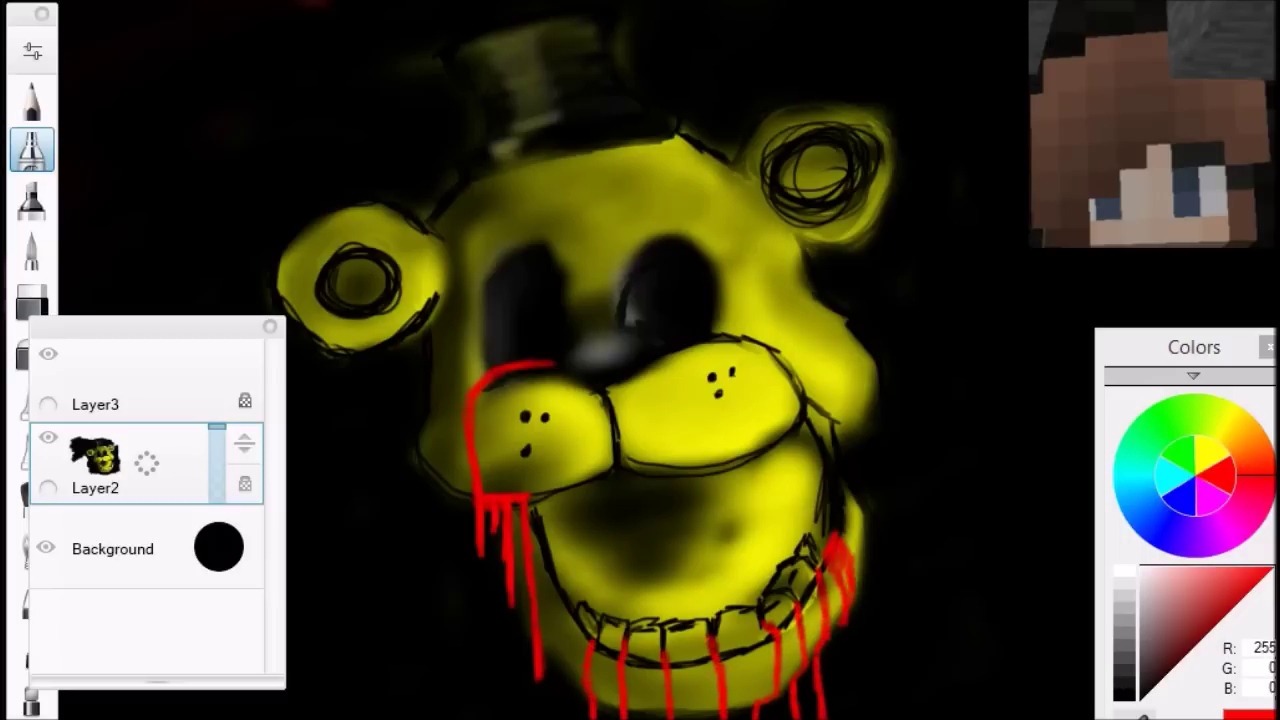
drag(673, 330, 775, 340)
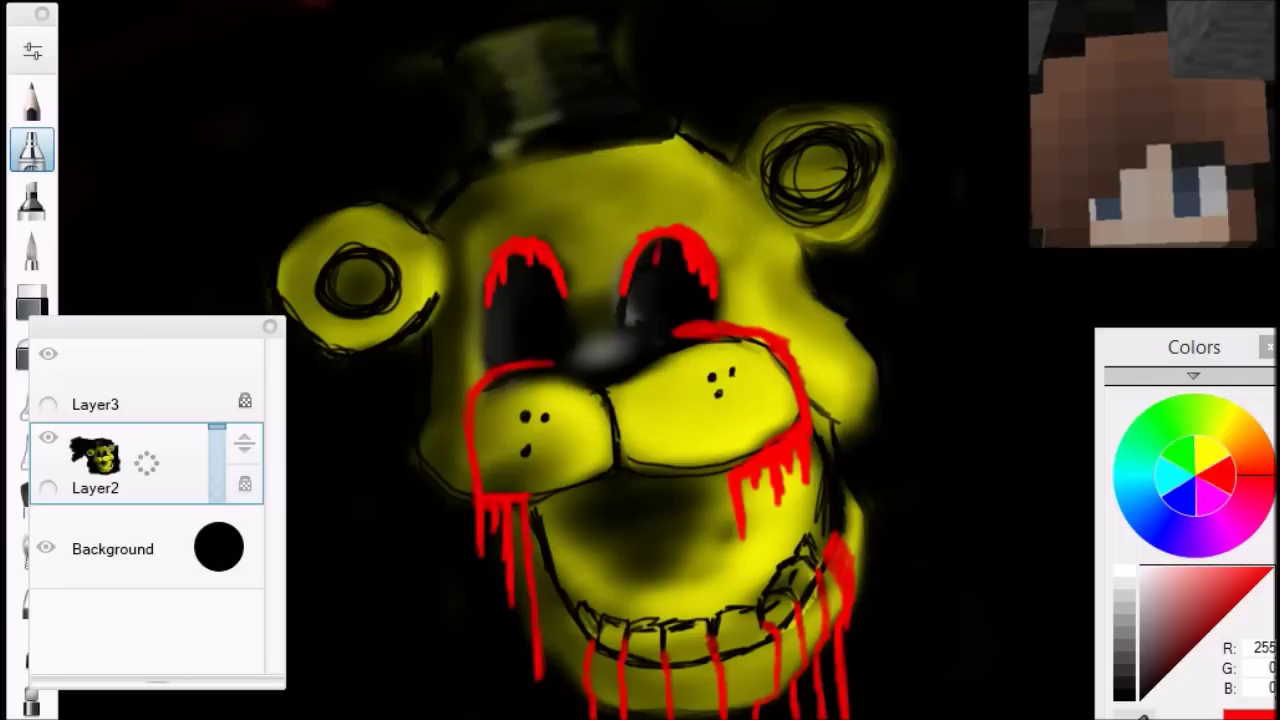
mouse_move(386, 302)
mouse_down()
mouse_move(318, 315)
mouse_move(325, 432)
mouse_up()
Delete Layer3 and return to Layer2.
click(95, 404)
click(149, 377)
click(157, 446)
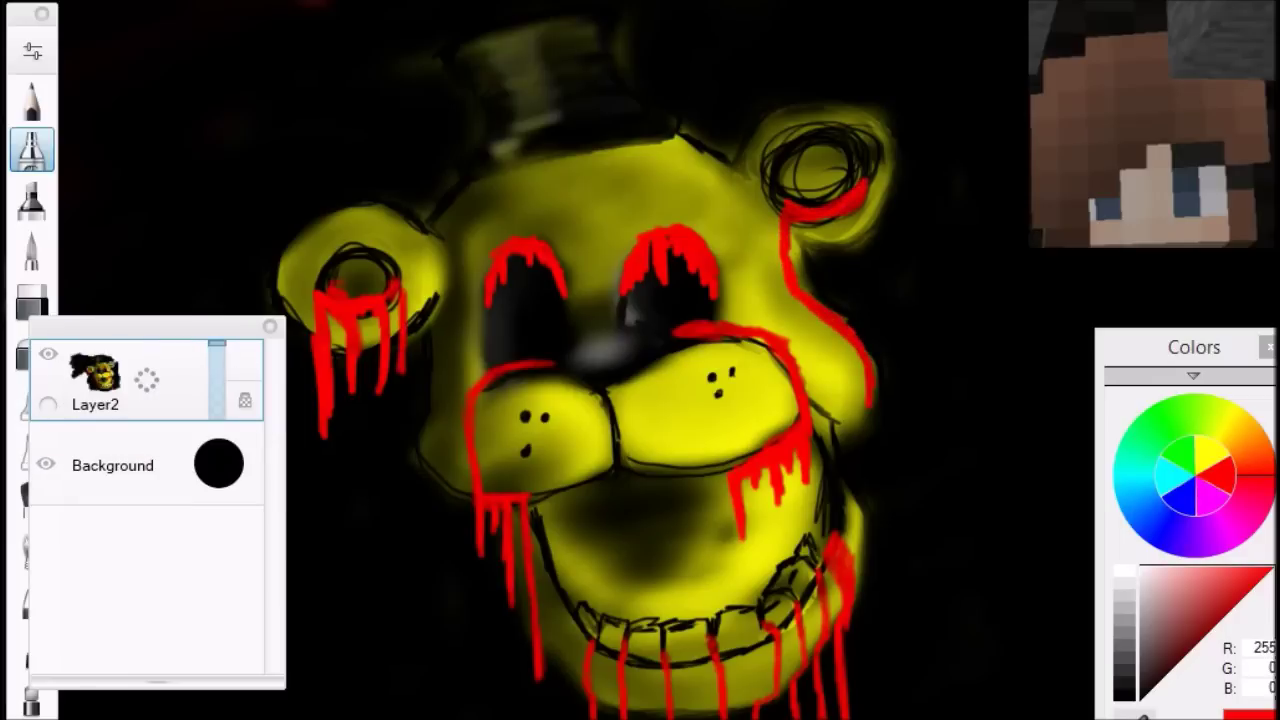
Extend the red streak from the right ear down the jaw, and add red shading around the left eye and mouth corner.
drag(858, 575, 864, 695)
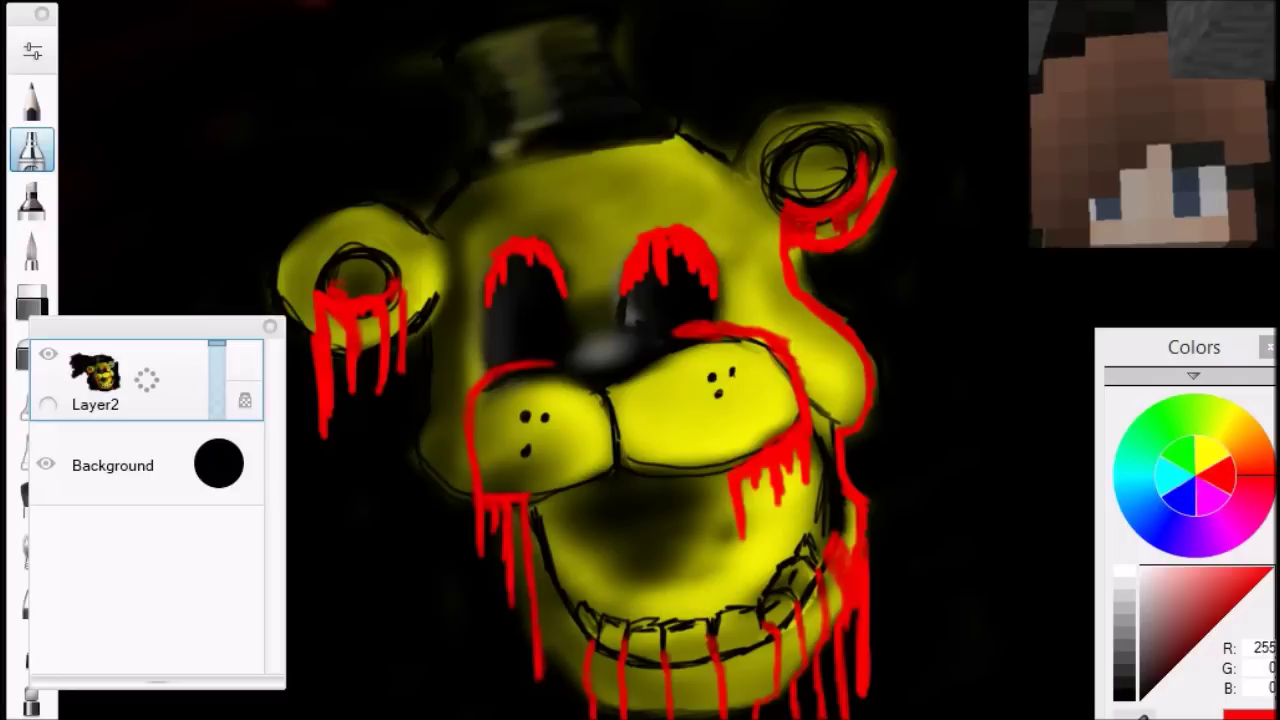
key(ctrl+z)
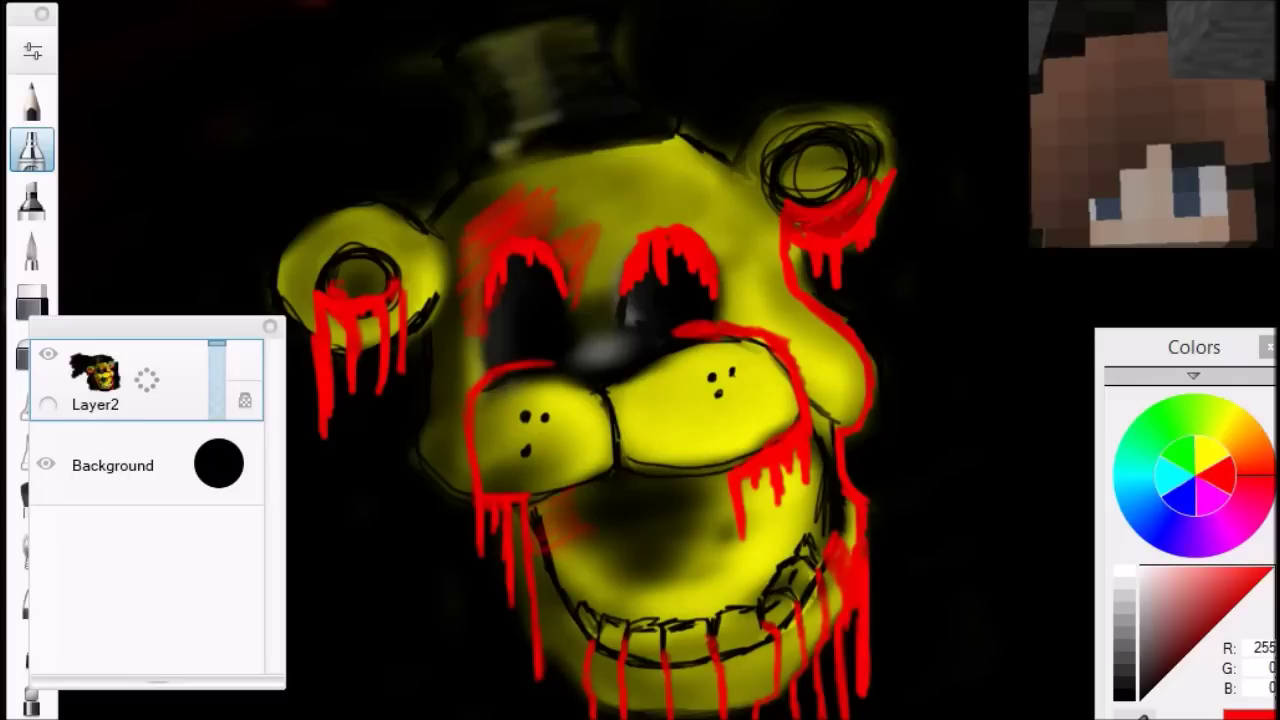
Shade the lower and right parts of the mouth's interior with red (255, 0, 0) strokes.
drag(700, 535, 630, 610)
drag(800, 540, 660, 615)
mouse_move(810, 480)
mouse_down()
mouse_move(700, 590)
mouse_move(590, 570)
mouse_up()
double_click(31, 150)
click(58, 336)
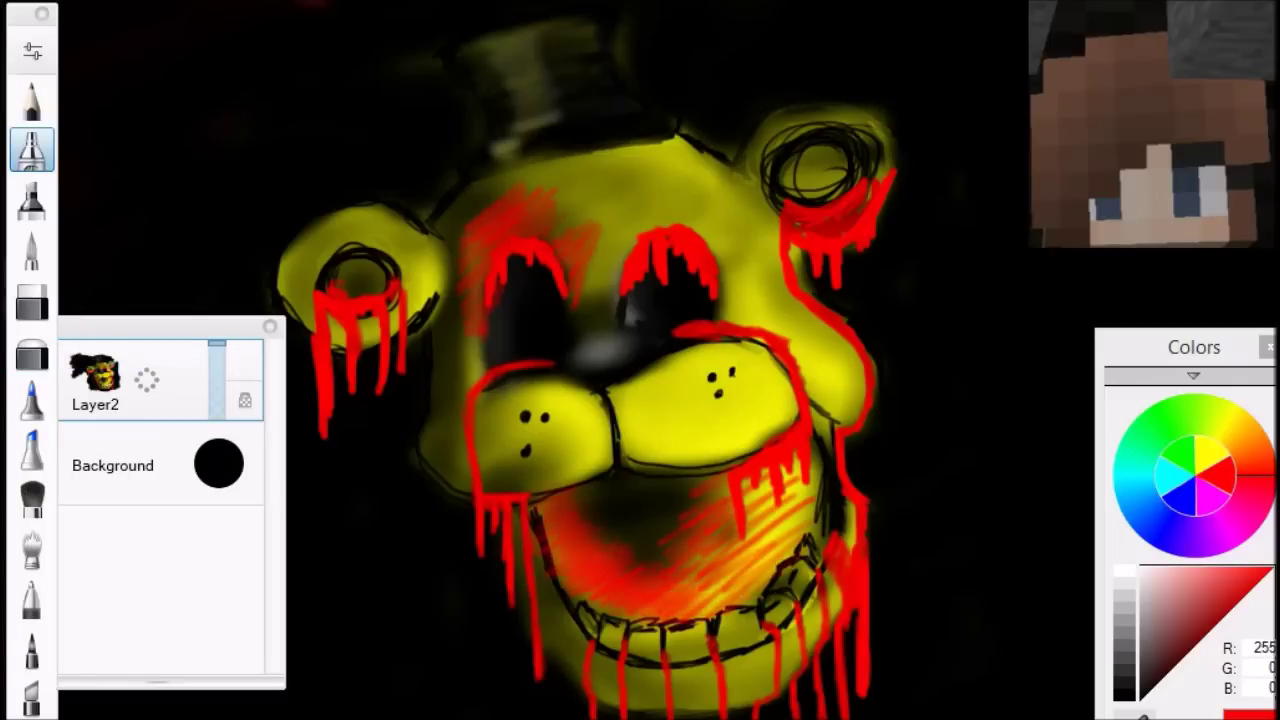
drag(700, 600, 800, 470)
Blend yellow (255, 255, 0) airbrush strokes over the red inside the mouth.
click(1203, 452)
drag(610, 490, 540, 550)
drag(690, 525, 565, 615)
drag(775, 490, 660, 620)
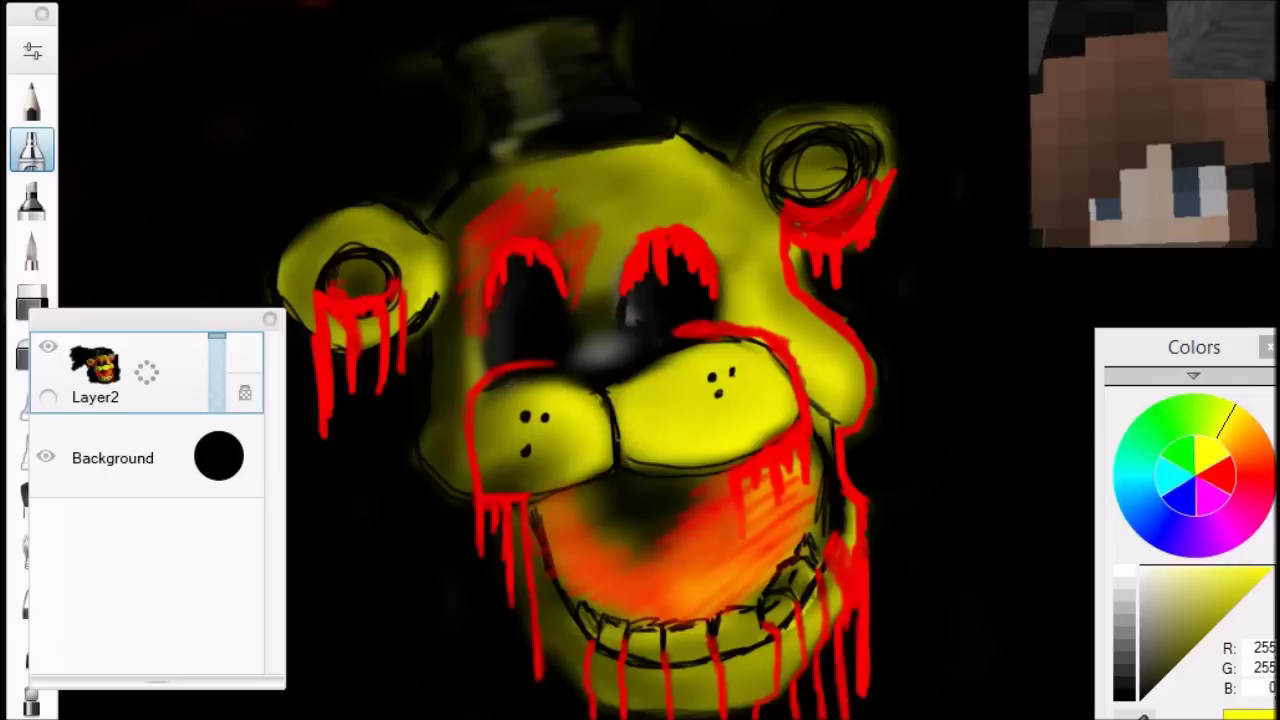
Darken the whole mouth interior with soft black (0, 0, 0) airbrush strokes.
drag(755, 470, 590, 565)
drag(600, 505, 550, 530)
drag(710, 485, 590, 575)
drag(620, 470, 550, 560)
drag(760, 475, 570, 600)
drag(648, 515, 550, 615)
drag(748, 550, 560, 635)
drag(815, 470, 680, 628)
drag(792, 468, 685, 540)
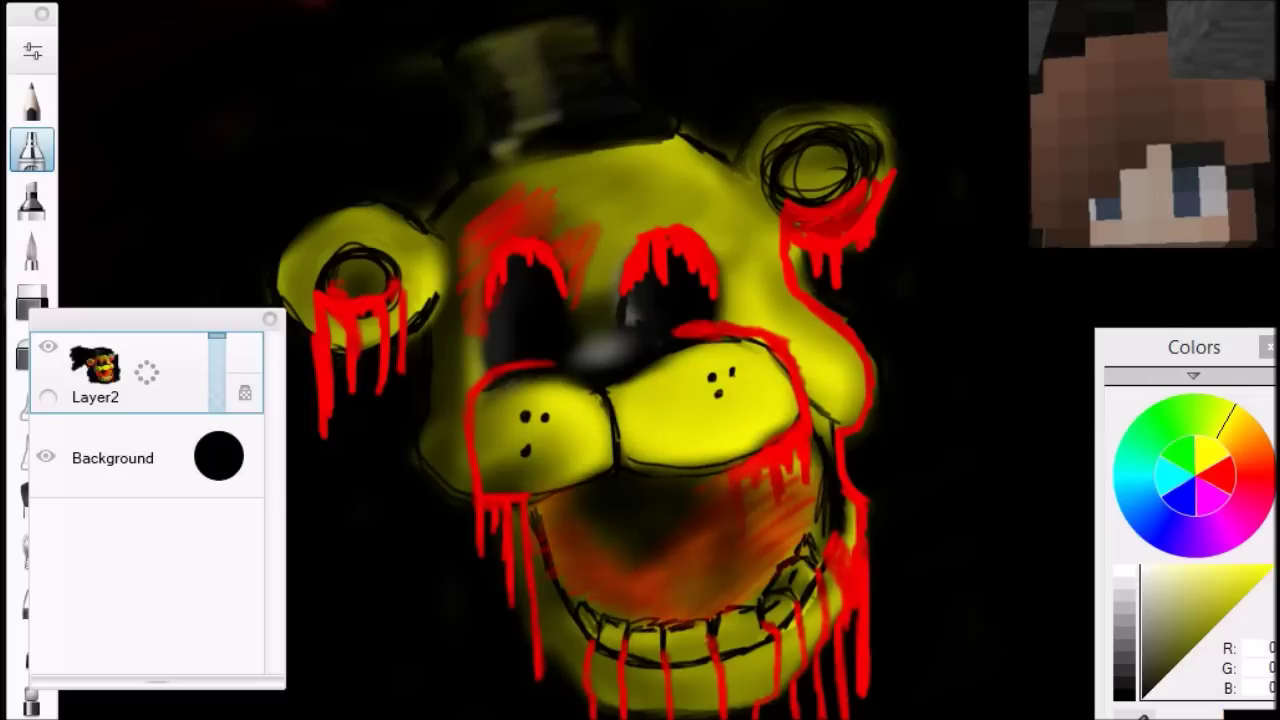
Paint over the mouth's dark centre with yellow and then red (255, 0, 0) airbrush strokes.
drag(745, 478, 658, 545)
drag(640, 516, 580, 550)
drag(734, 477, 694, 508)
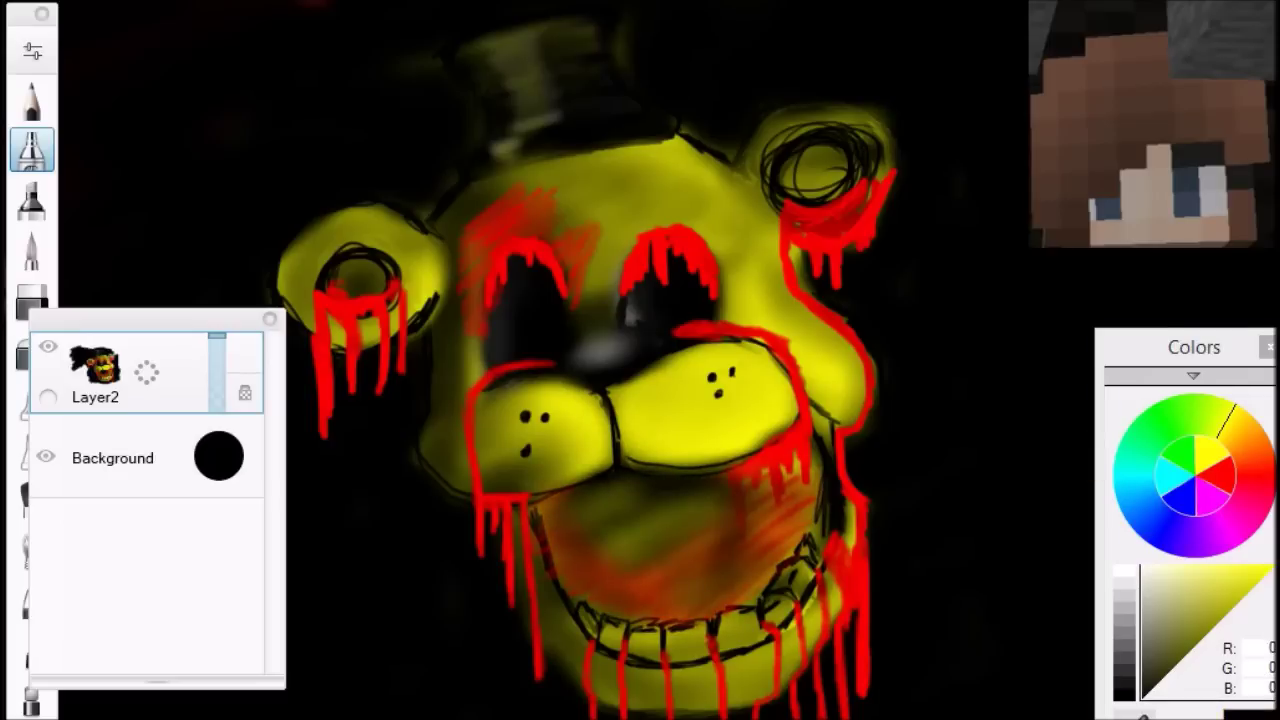
click(1222, 476)
mouse_move(680, 476)
mouse_down()
mouse_move(582, 540)
mouse_move(744, 584)
mouse_up()
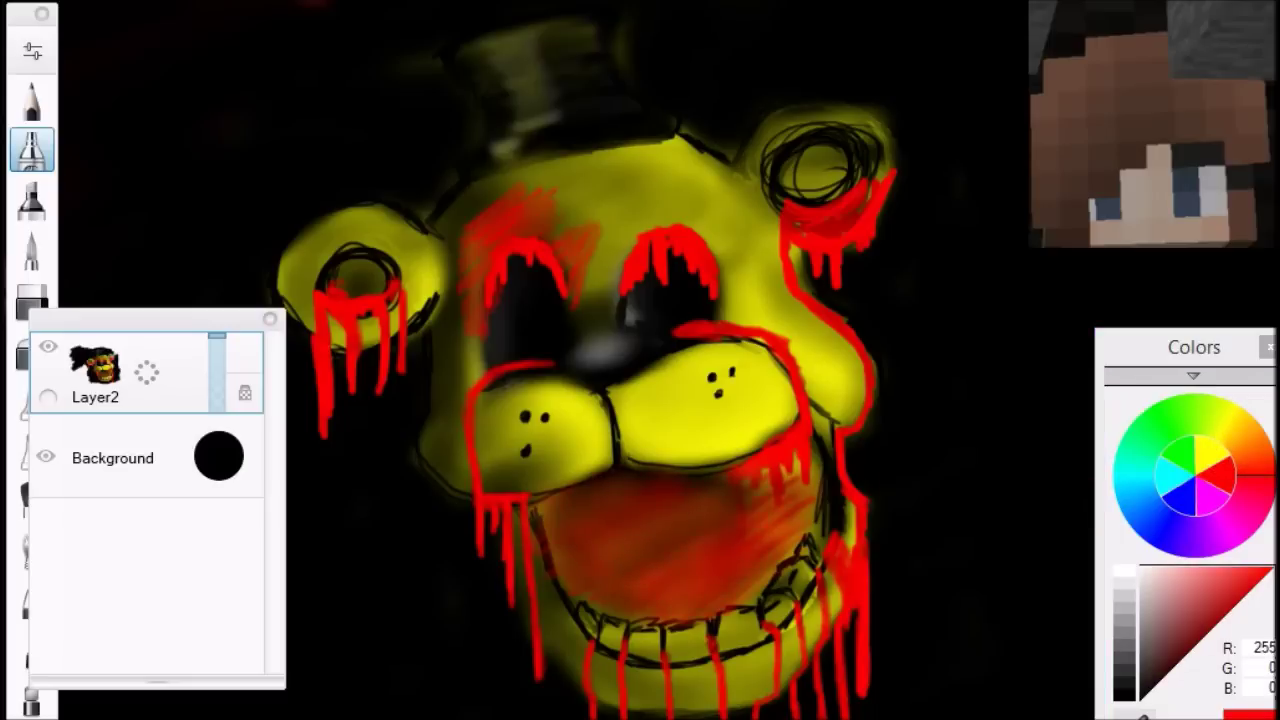
Shade the upper part of the mouth's interior with black airbrush strokes, and switch the colour to yellow (255, 255, 0).
click(1143, 696)
drag(630, 482, 548, 524)
drag(694, 483, 590, 554)
drag(740, 495, 648, 555)
click(1222, 476)
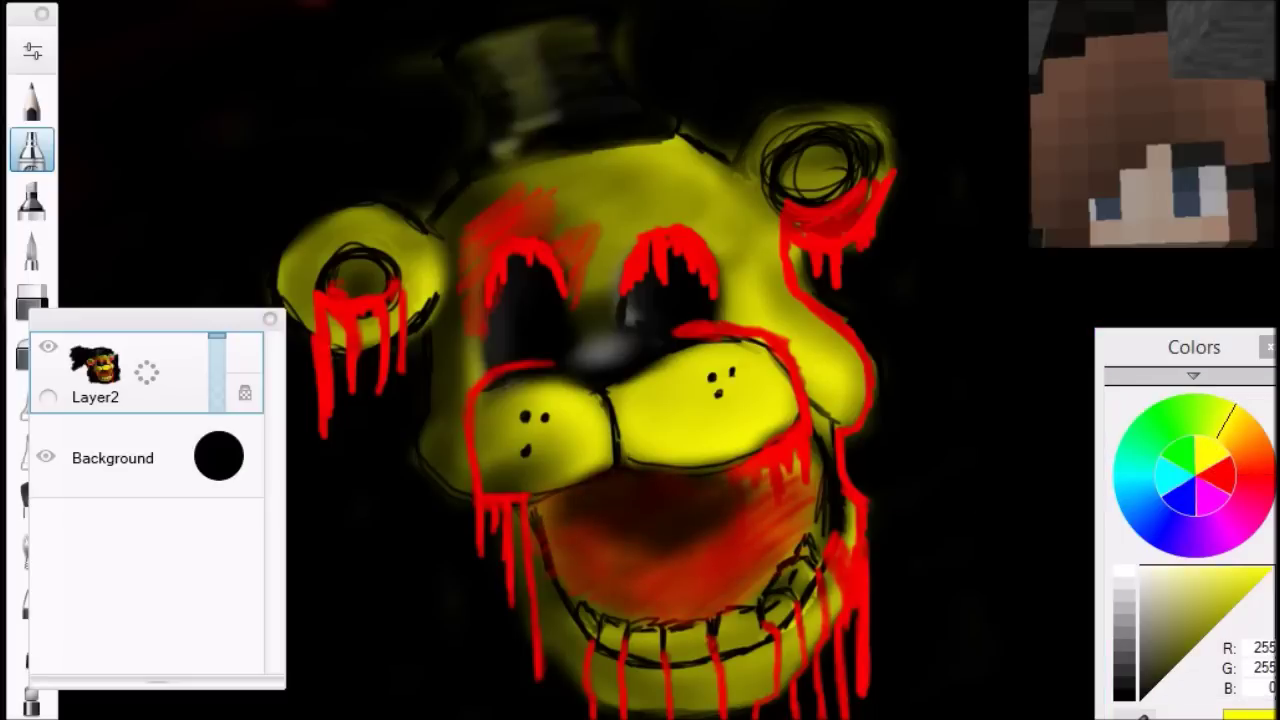
Blend yellow (255, 255, 0) and red (255, 0, 0) airbrush strokes across the mouth's interior into an orange tone.
drag(690, 478, 548, 570)
drag(760, 495, 595, 600)
drag(784, 520, 745, 563)
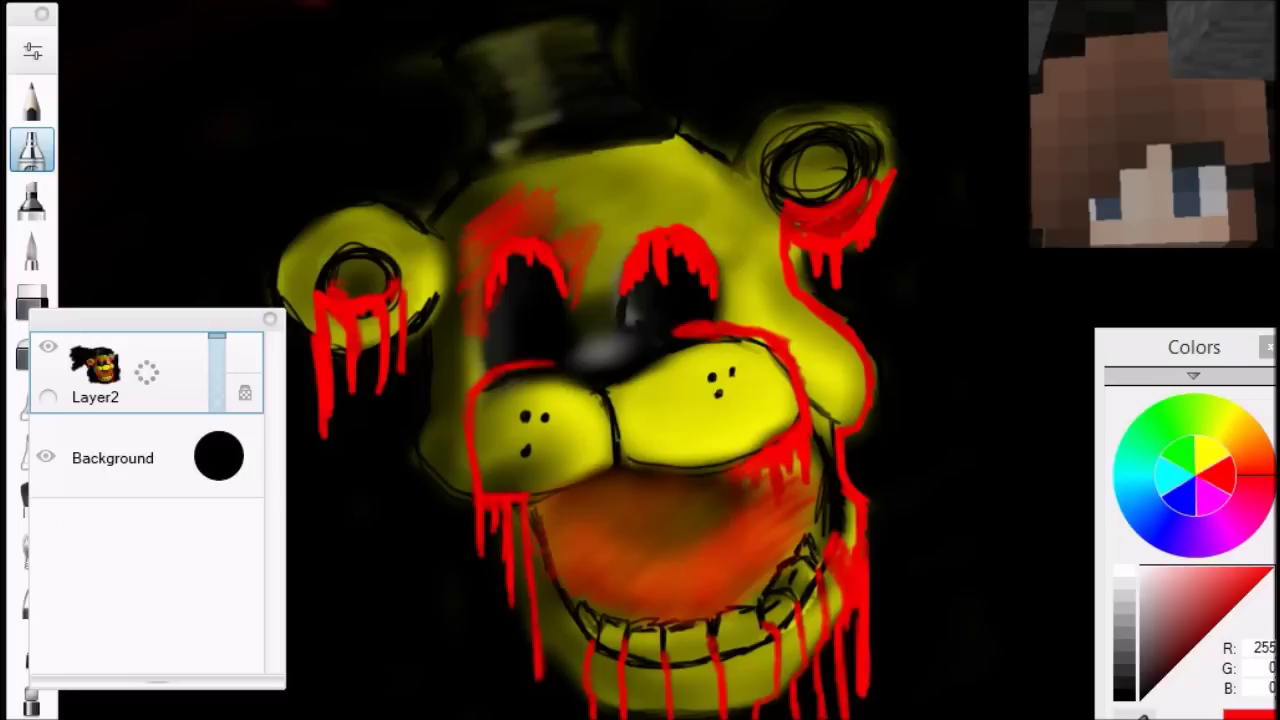
Shade the middle of the mouth's interior with soft black (0, 0, 0) airbrush strokes over the orange.
click(1143, 696)
mouse_move(644, 476)
mouse_down()
mouse_move(576, 520)
mouse_move(572, 562)
mouse_up()
drag(730, 514, 604, 594)
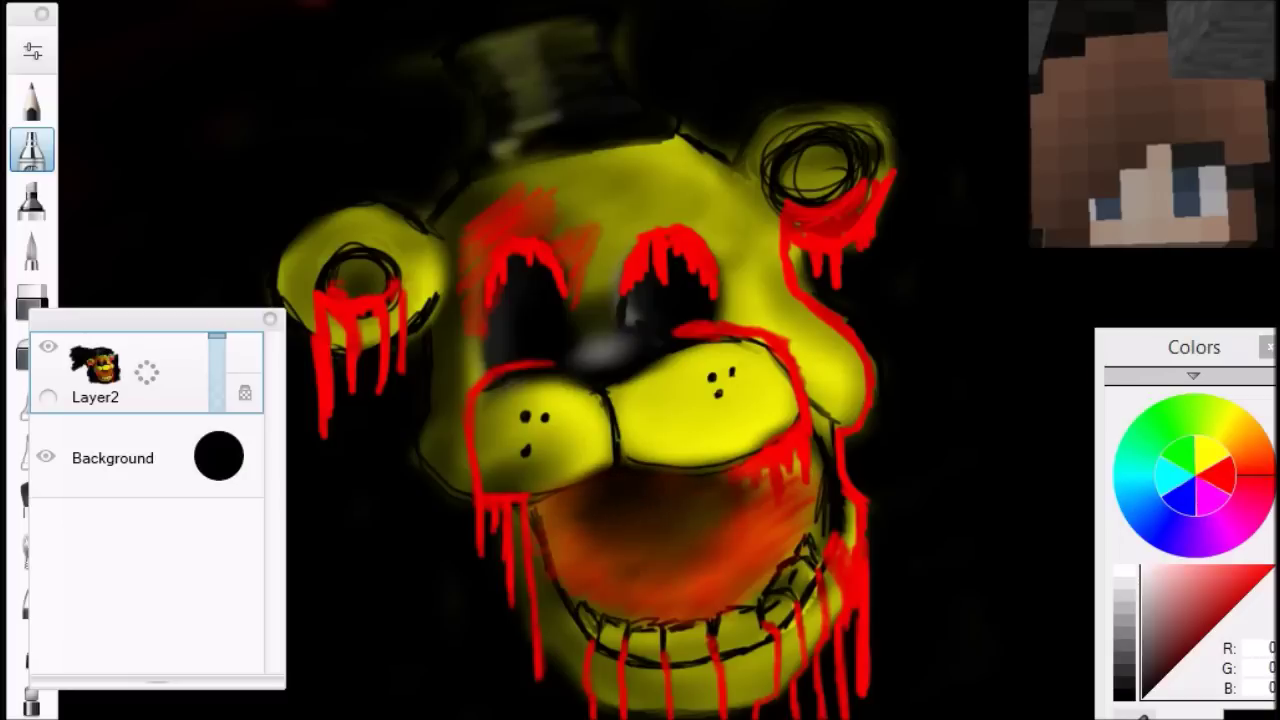
drag(730, 510, 570, 586)
drag(790, 492, 596, 618)
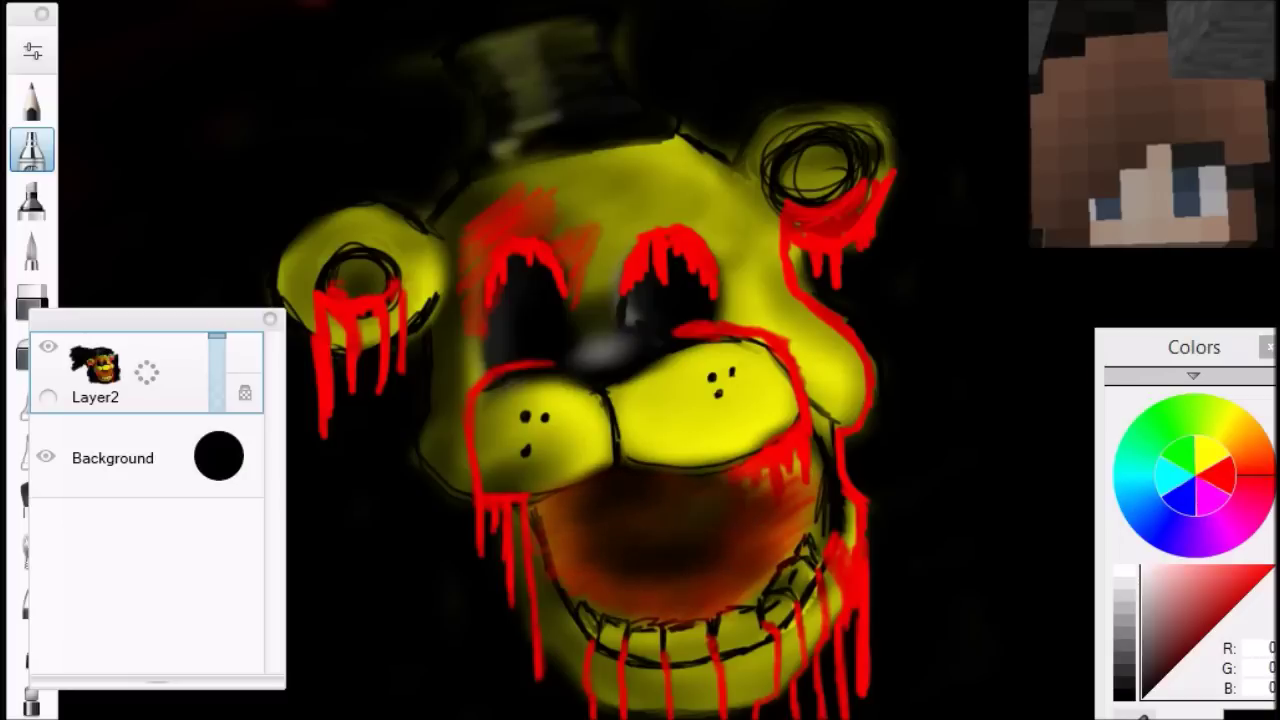
Extend the black airbrush shading outward to the mouth's upper edge and sides, leaving a dim reddish rim.
drag(668, 476, 582, 522)
drag(610, 468, 538, 538)
drag(630, 524, 552, 572)
drag(684, 518, 570, 616)
drag(812, 528, 644, 618)
drag(770, 506, 684, 496)
drag(716, 480, 676, 504)
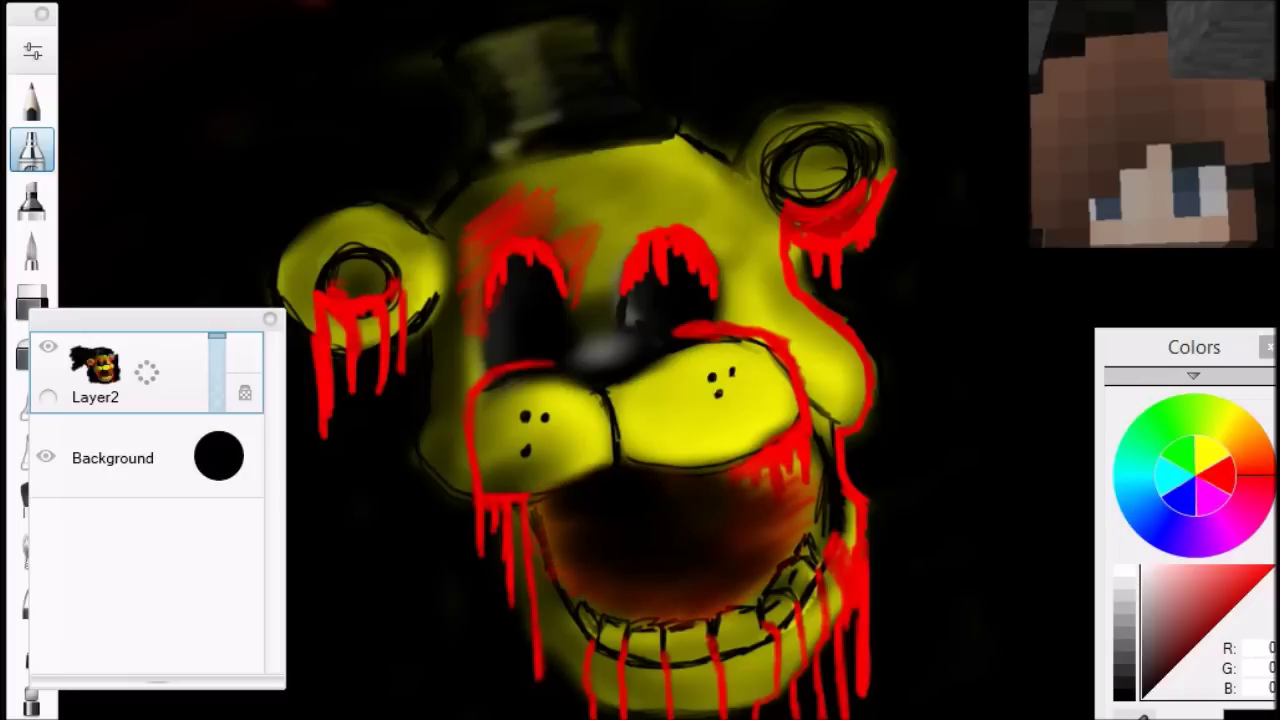
Darken the bear's forehead and the cheek below the bleeding ear with soft black airbrush strokes.
mouse_move(658, 140)
mouse_down()
mouse_move(720, 182)
mouse_move(780, 322)
mouse_up()
mouse_move(735, 258)
mouse_down()
mouse_move(865, 410)
mouse_move(756, 268)
mouse_up()
mouse_move(830, 400)
mouse_down()
mouse_move(745, 200)
mouse_move(570, 150)
mouse_up()
drag(660, 160, 560, 290)
Shade both halves of the muzzle with soft black airbrush strokes, darkening the whisker areas and lower edges.
mouse_move(470, 345)
mouse_down()
mouse_move(500, 470)
mouse_move(612, 420)
mouse_up()
drag(535, 435, 675, 368)
mouse_move(625, 462)
mouse_down()
mouse_move(788, 360)
mouse_move(505, 452)
mouse_up()
drag(610, 390, 740, 470)
drag(690, 420, 800, 470)
mouse_move(670, 370)
mouse_down()
mouse_move(540, 410)
mouse_move(530, 480)
mouse_up()
drag(585, 392, 475, 440)
drag(585, 410, 510, 450)
mouse_move(645, 430)
mouse_down()
mouse_move(790, 360)
mouse_move(800, 425)
mouse_up()
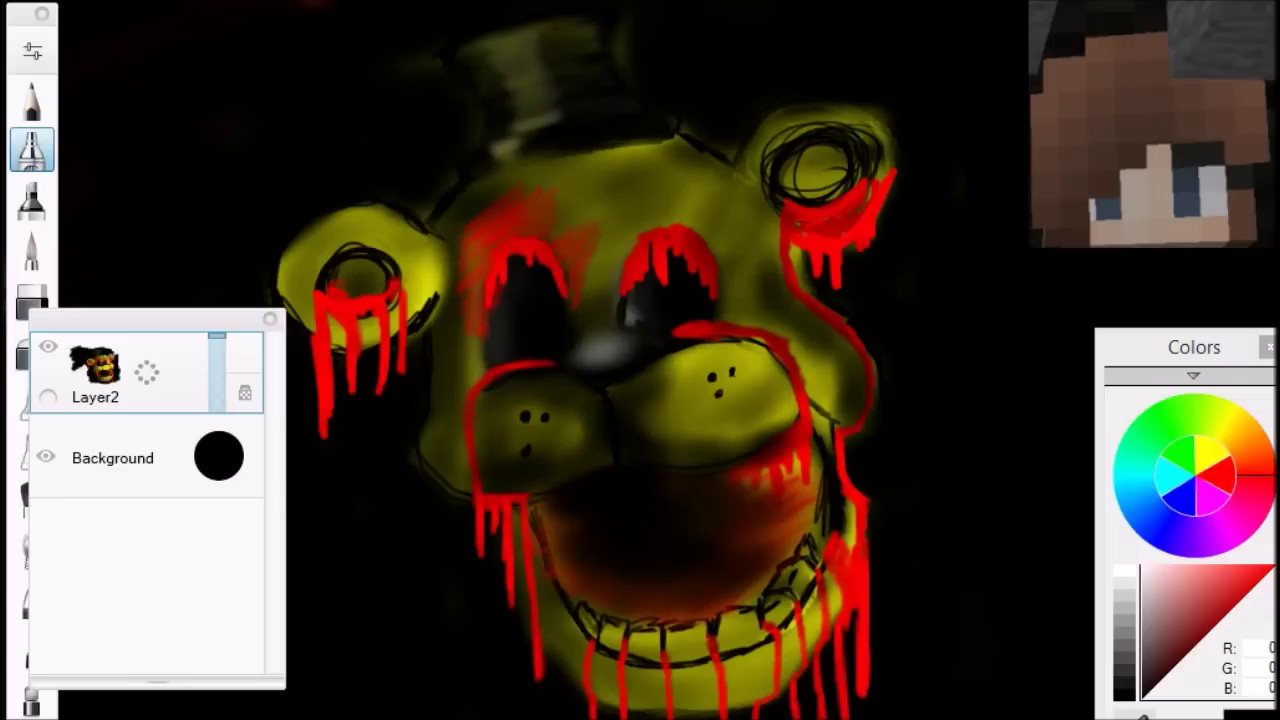
Airbrush white (255, 255, 255) highlights on the hat and nose, and add a soft white glow in each eye socket.
click(1125, 572)
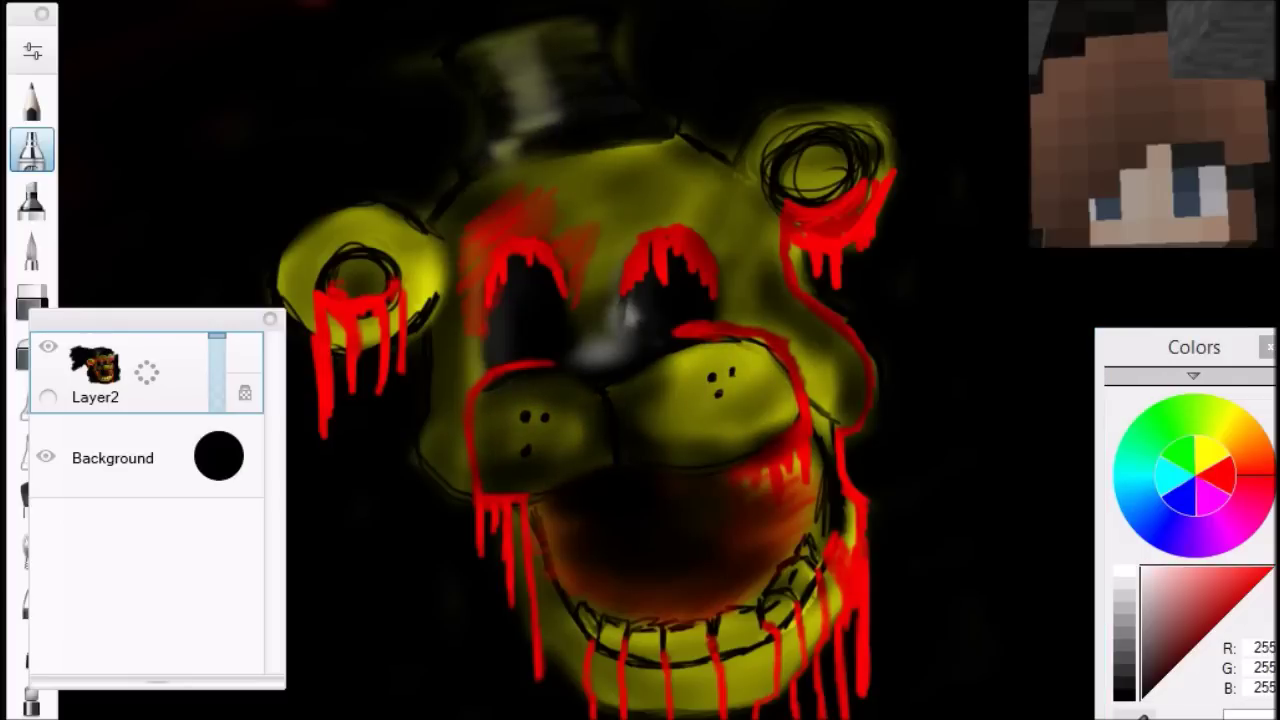
click(661, 297)
click(529, 304)
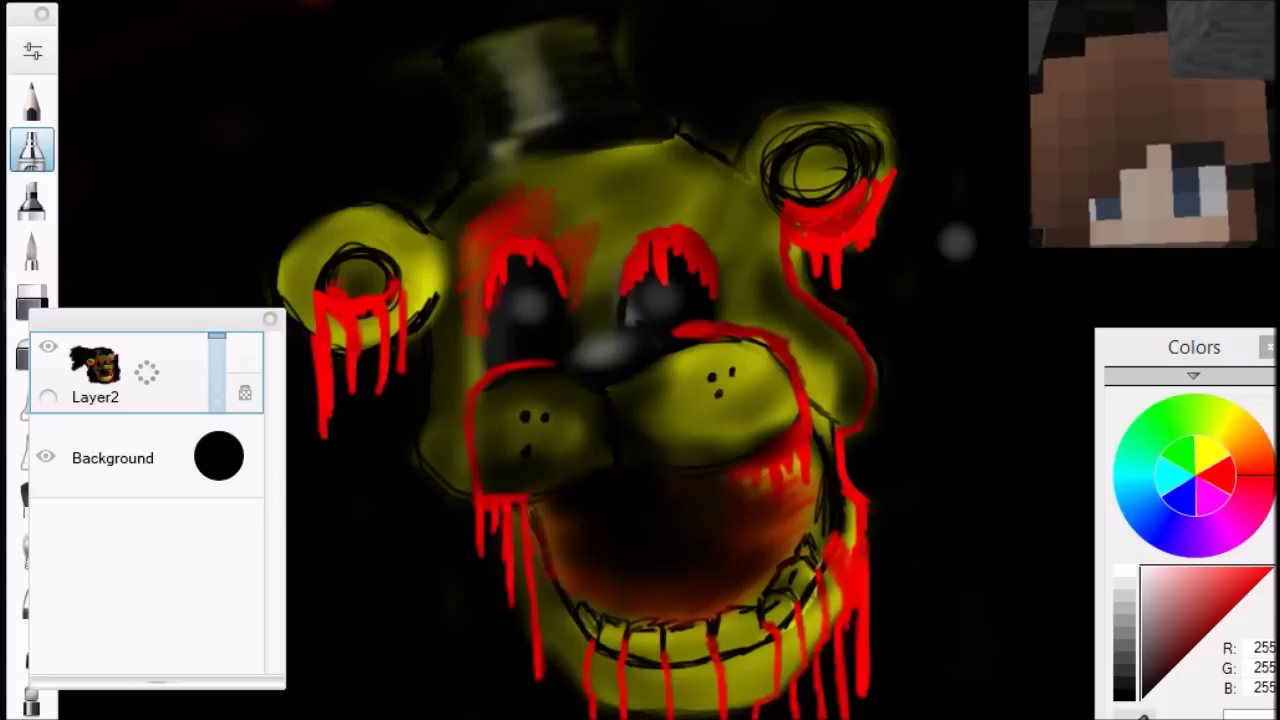
click(1160, 408)
click(1266, 574)
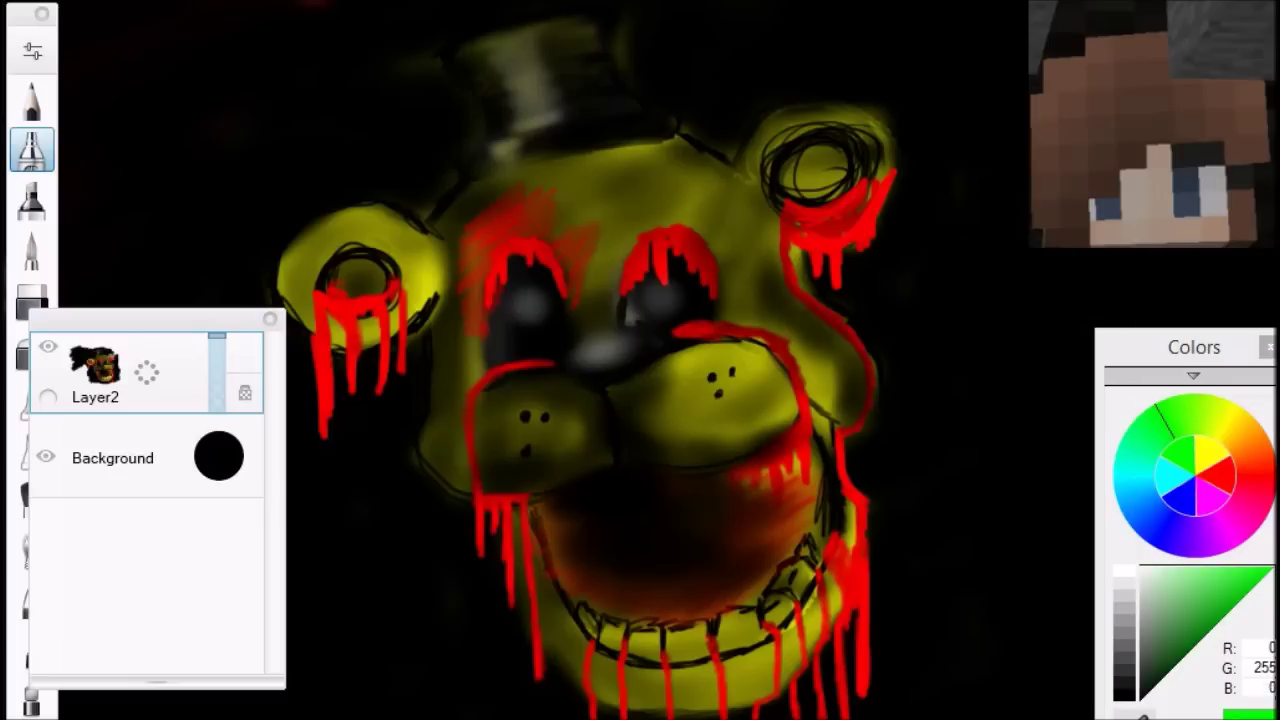
mouse_move(1000, 145)
mouse_down()
mouse_move(1015, 205)
mouse_move(1180, 140)
mouse_move(1265, 78)
mouse_move(1050, 262)
mouse_up()
mouse_move(970, 262)
mouse_down()
mouse_move(1040, 300)
mouse_move(1045, 322)
mouse_up()
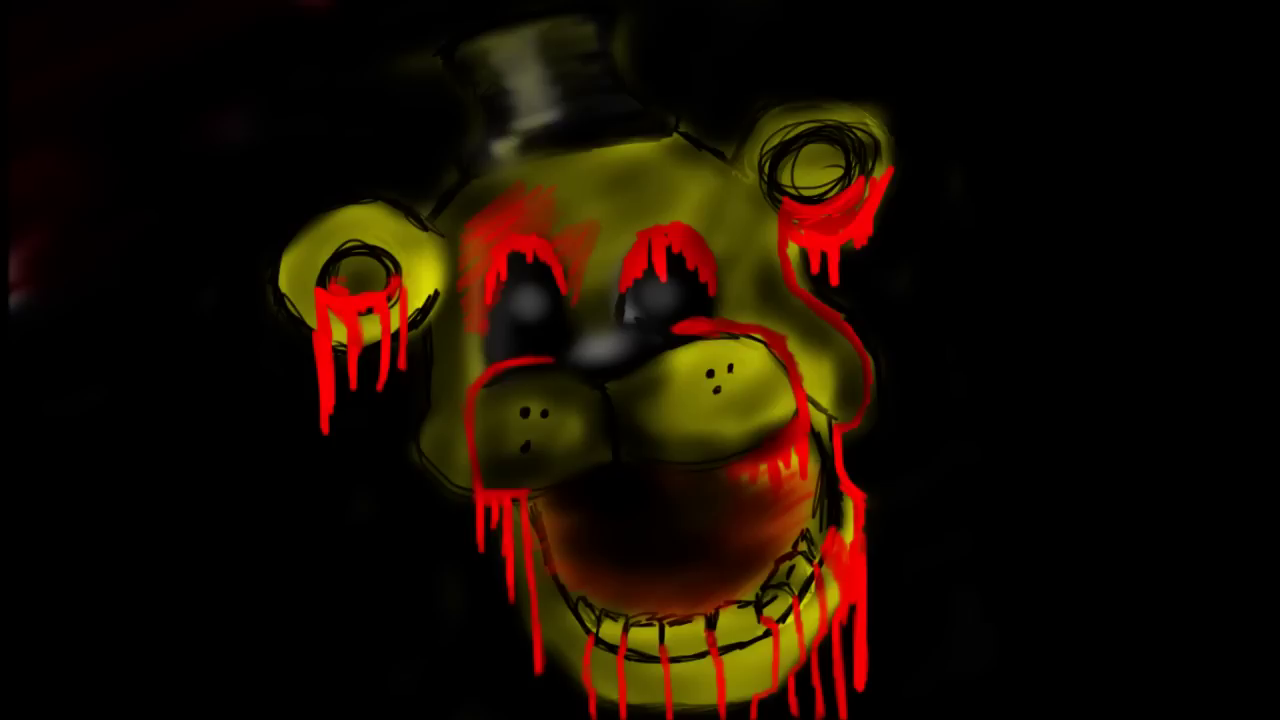